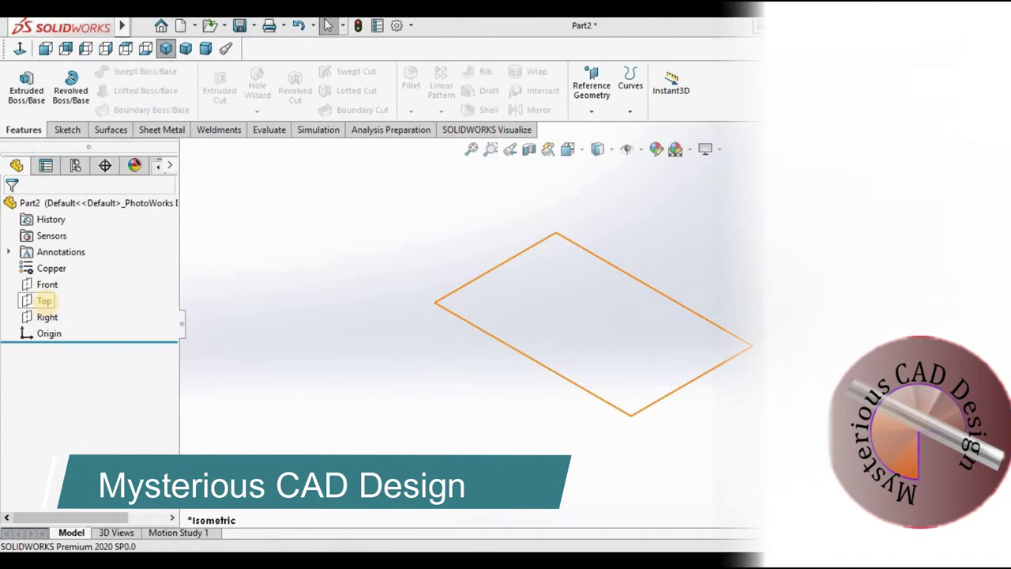
On the Top plane, draw one pair of concentric circles left of the origin and another pair centred on it.
left_click(44, 301)
left_click(126, 283)
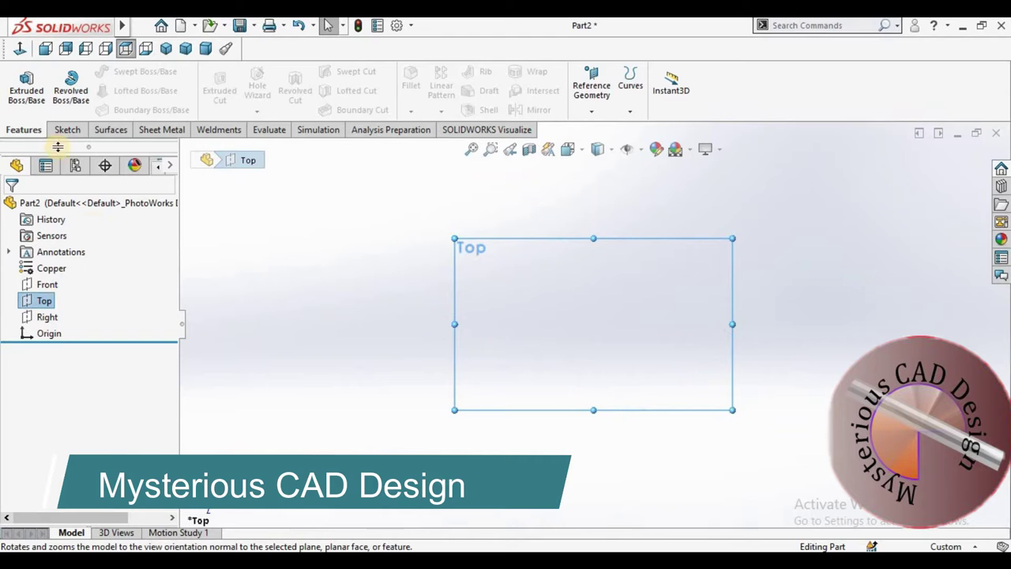
left_click(67, 130)
left_click(126, 72)
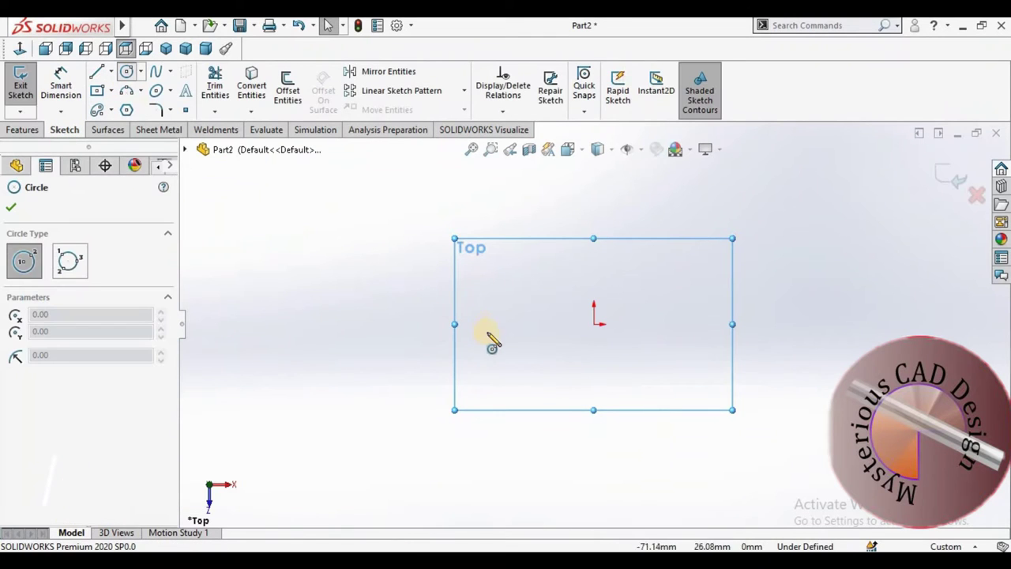
left_click(423, 324)
left_click(415, 353)
left_click(423, 324)
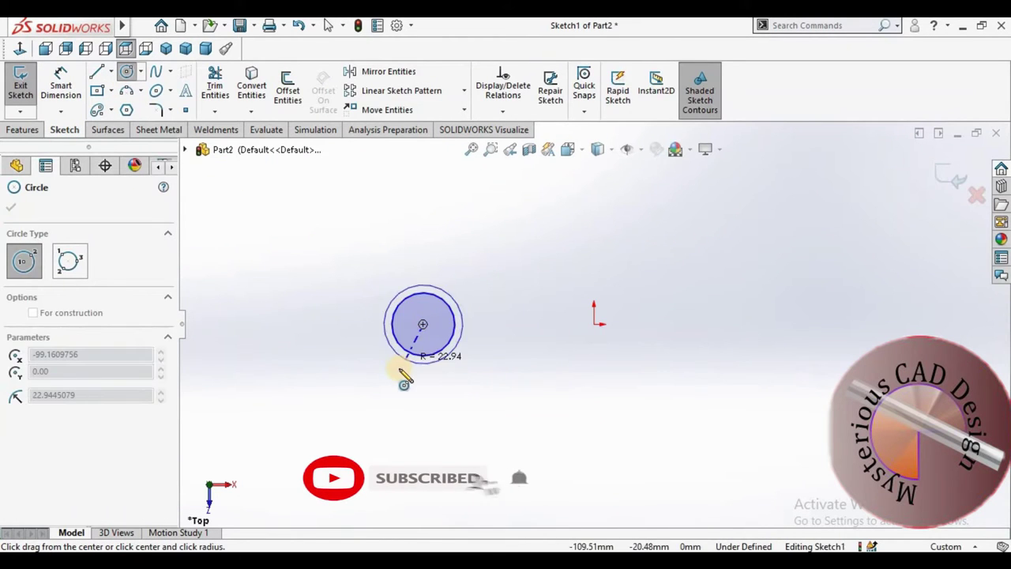
left_click(443, 371)
left_click(594, 324)
left_click(583, 372)
left_click(594, 324)
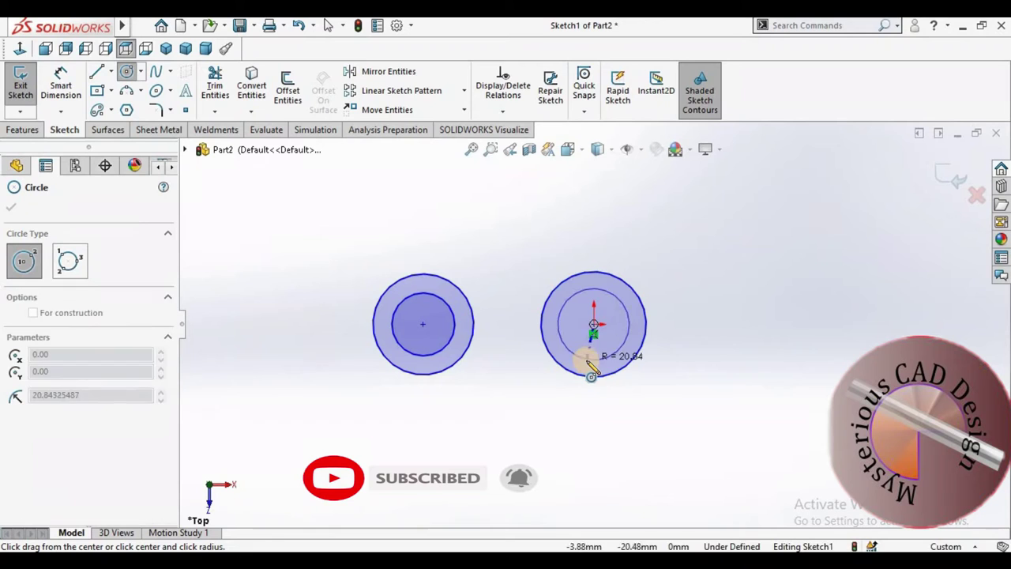
Add a vertical centerline through the origin circles.
left_click(111, 72)
left_click(135, 106)
left_click(594, 273)
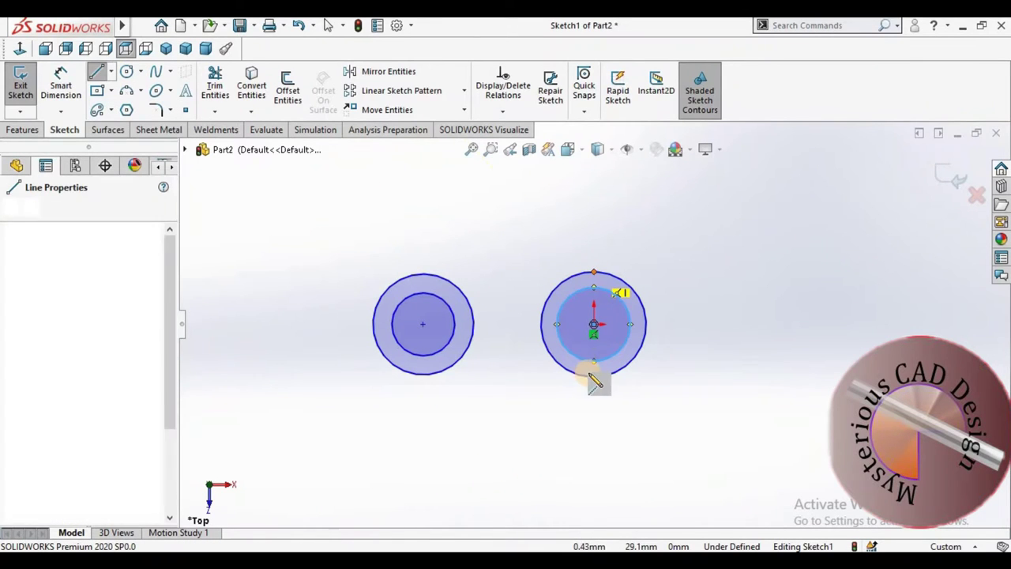
left_click(594, 375)
scroll(594, 373, "up", 1)
scroll(594, 373, "up", 2)
Dimension the left circles to Ø24 outer and Ø15 inner.
key("Escape")
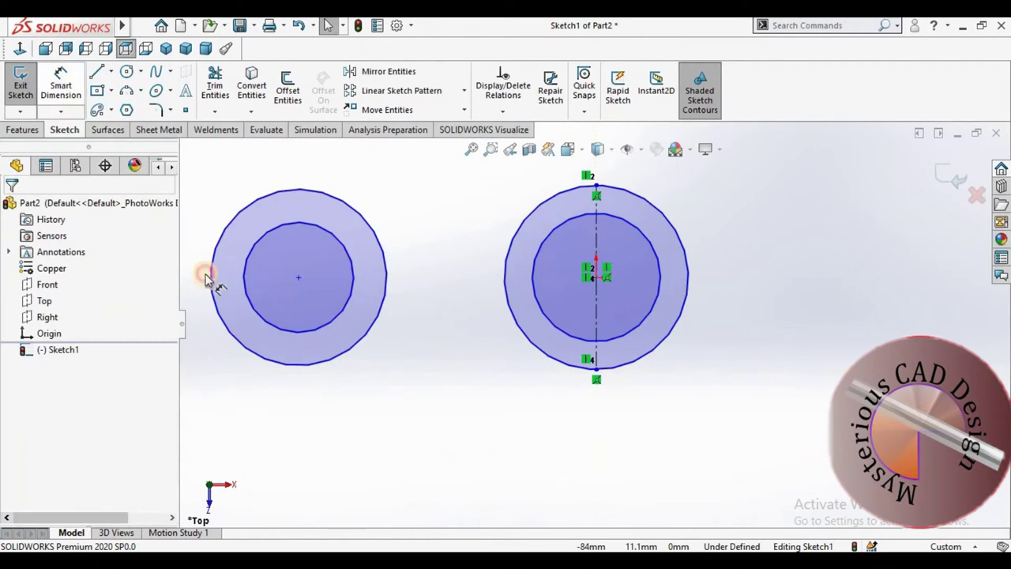
left_click(271, 361)
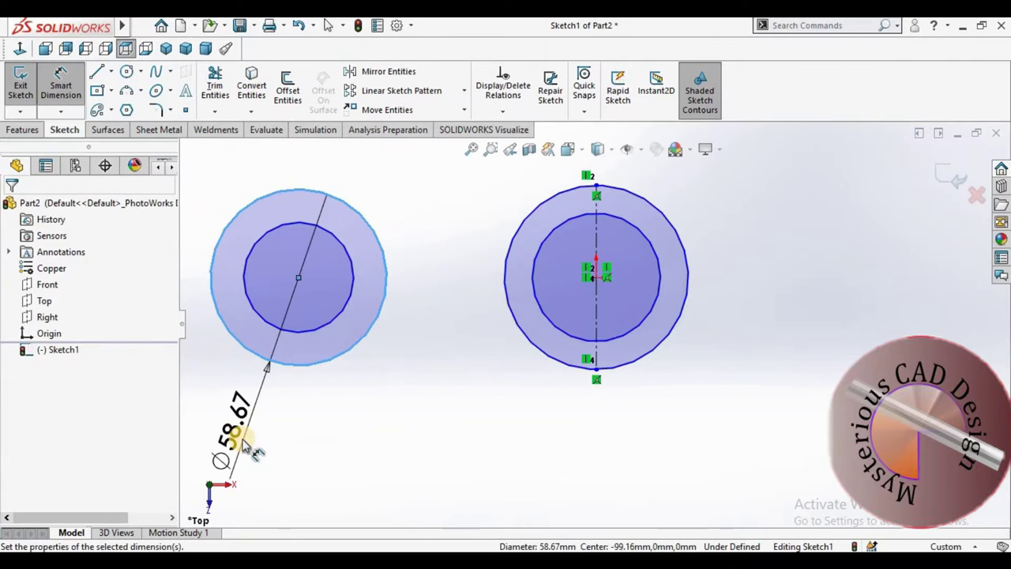
left_click(241, 439)
type("24")
key("Return")
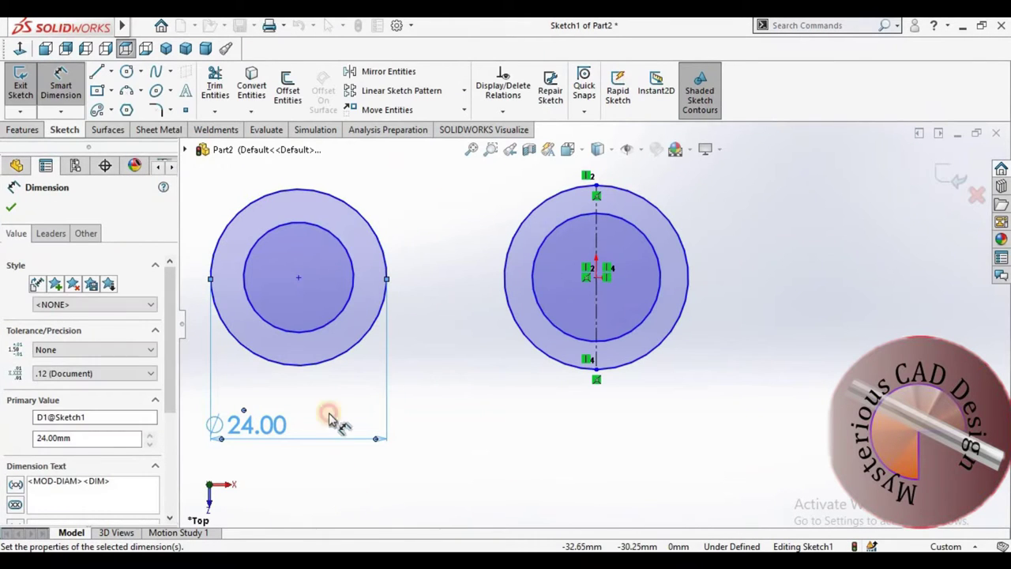
left_click(316, 333)
scroll(276, 328, "up", 2)
left_click(275, 256)
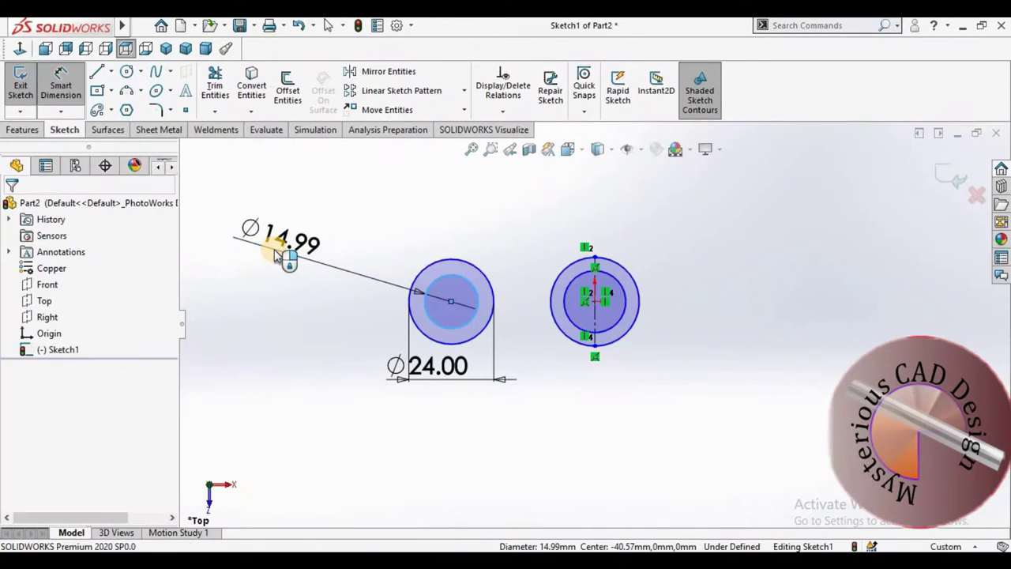
type("15")
key("Return")
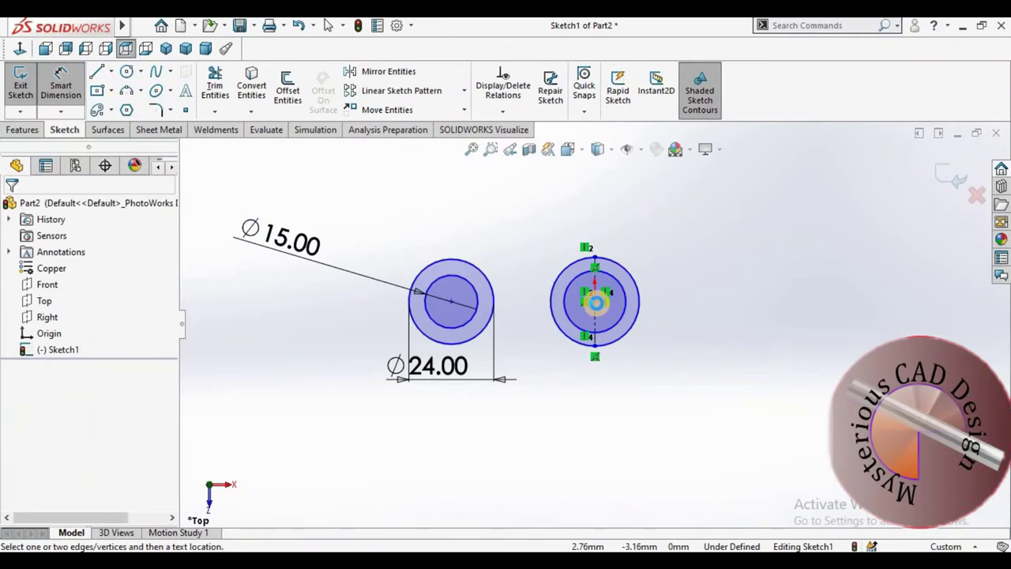
Set the distance between the two circle centres to 120.
left_click(453, 310)
left_click(595, 303)
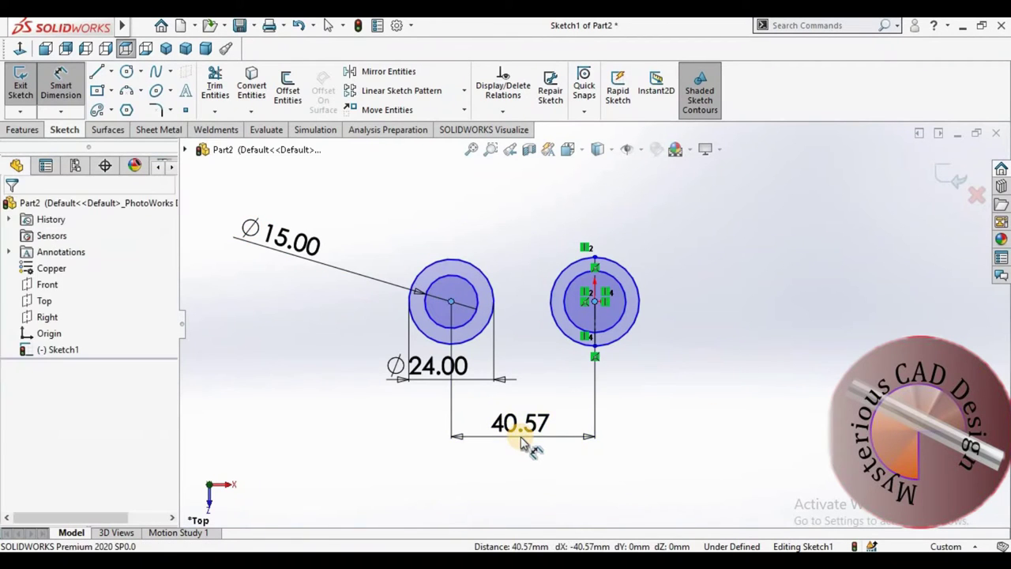
left_click(520, 437)
key("Return")
key("Escape")
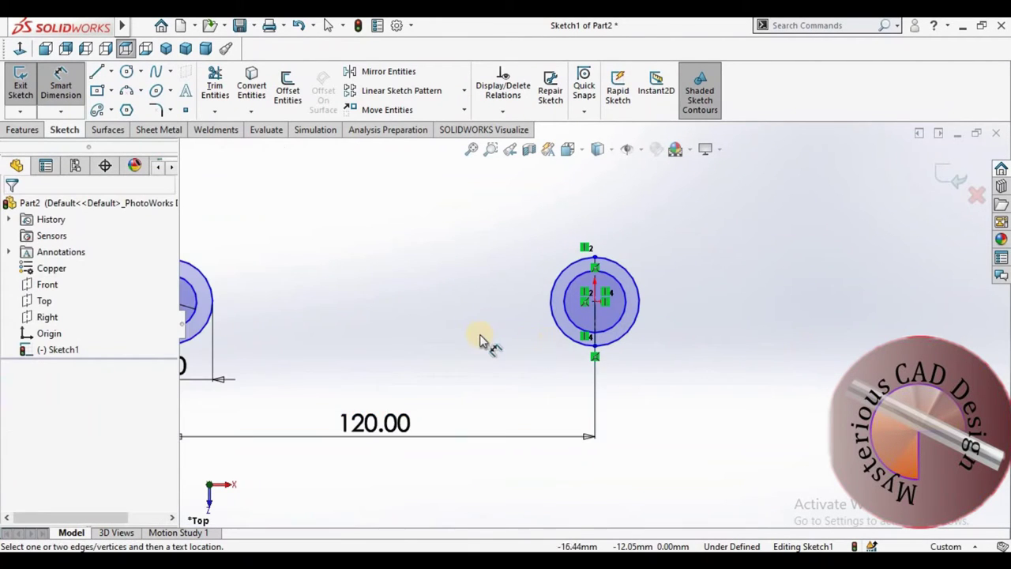
Dimension the origin circles to Ø50 outer and Ø32 inner.
left_click(726, 335)
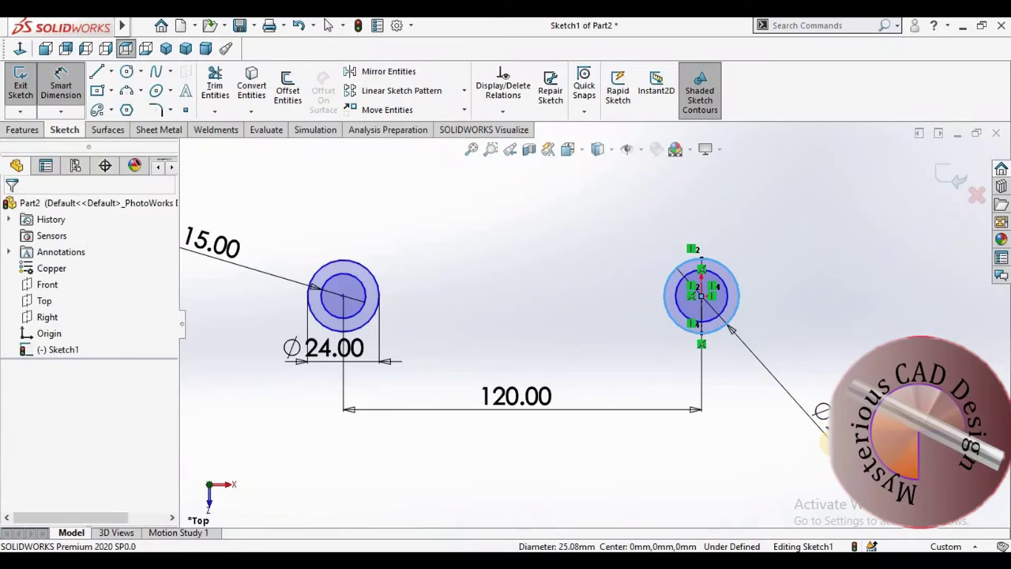
left_click(814, 411)
type("50")
key("Return")
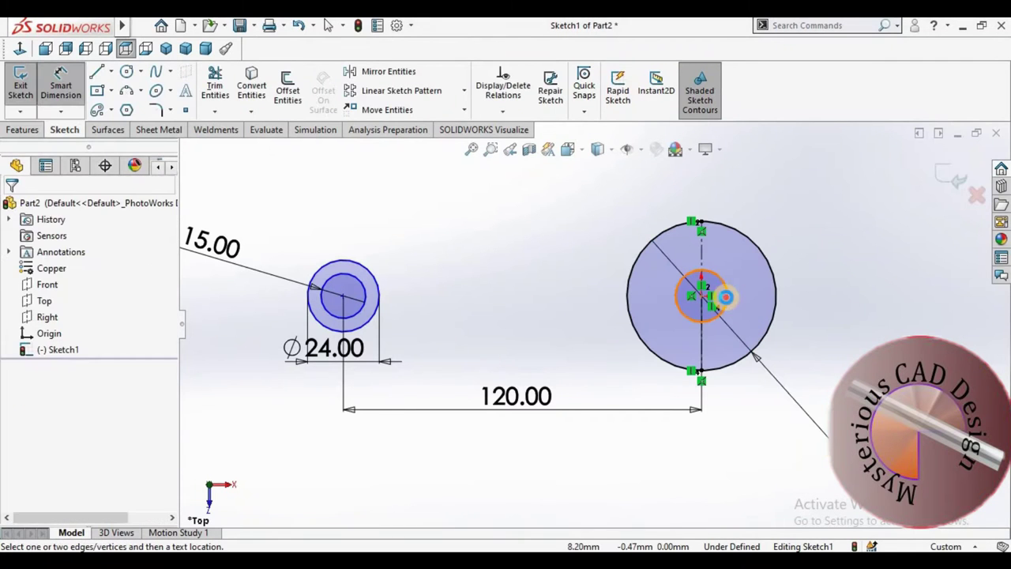
left_click(860, 215)
type("35")
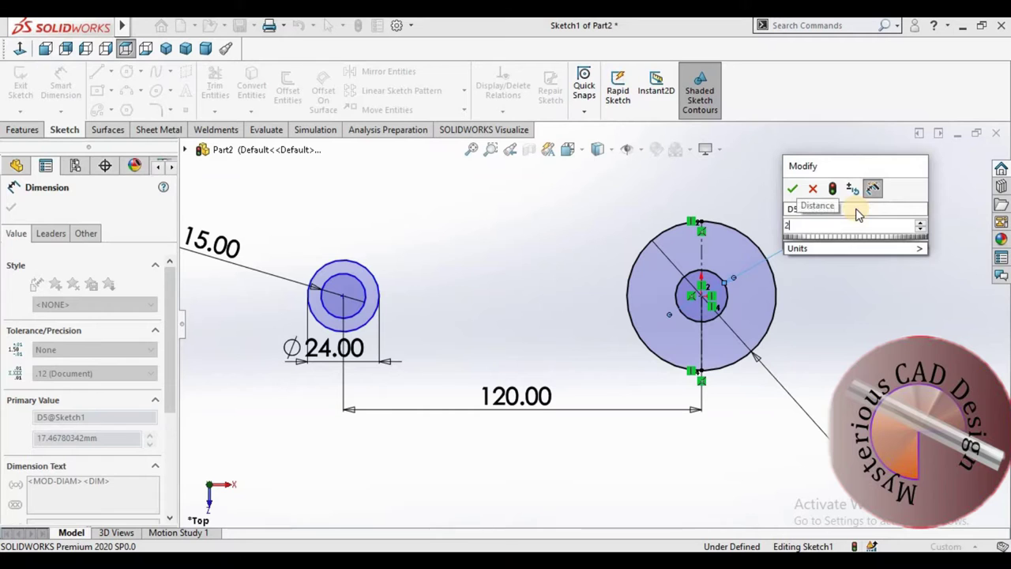
key("Return")
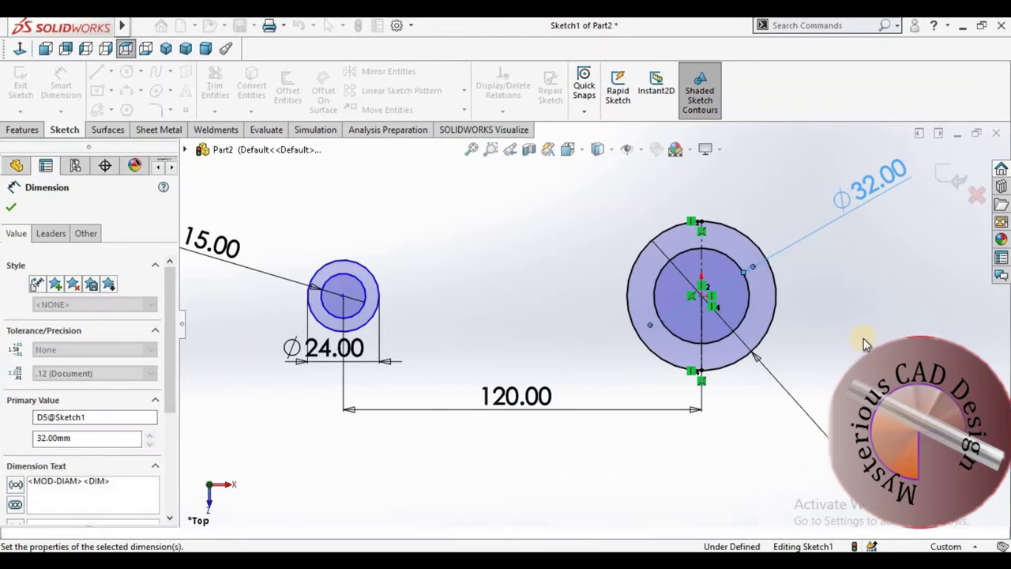
left_click(214, 84)
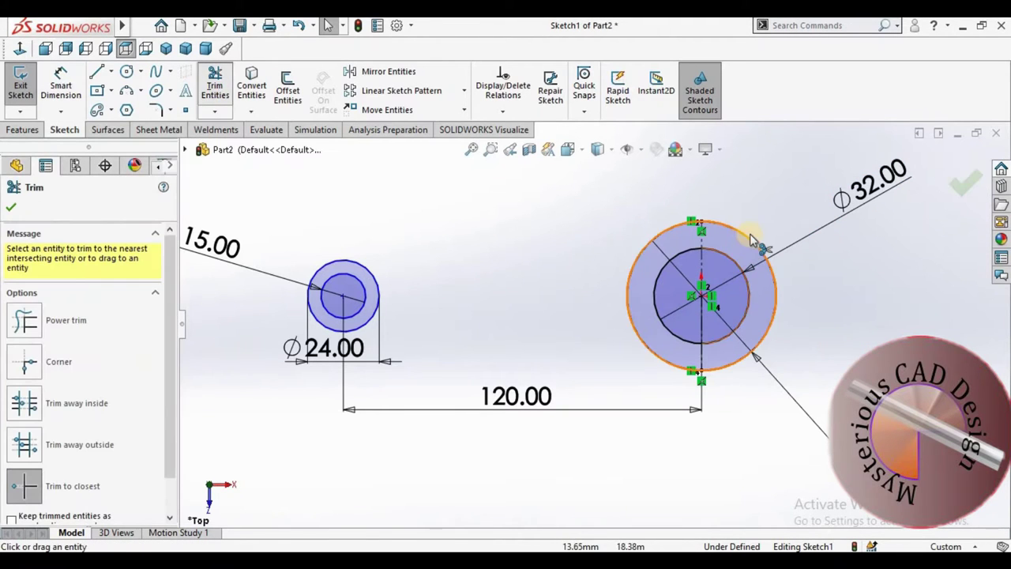
Trim away the right halves of the two origin circles.
left_click(741, 263)
left_click(735, 263)
key("Escape")
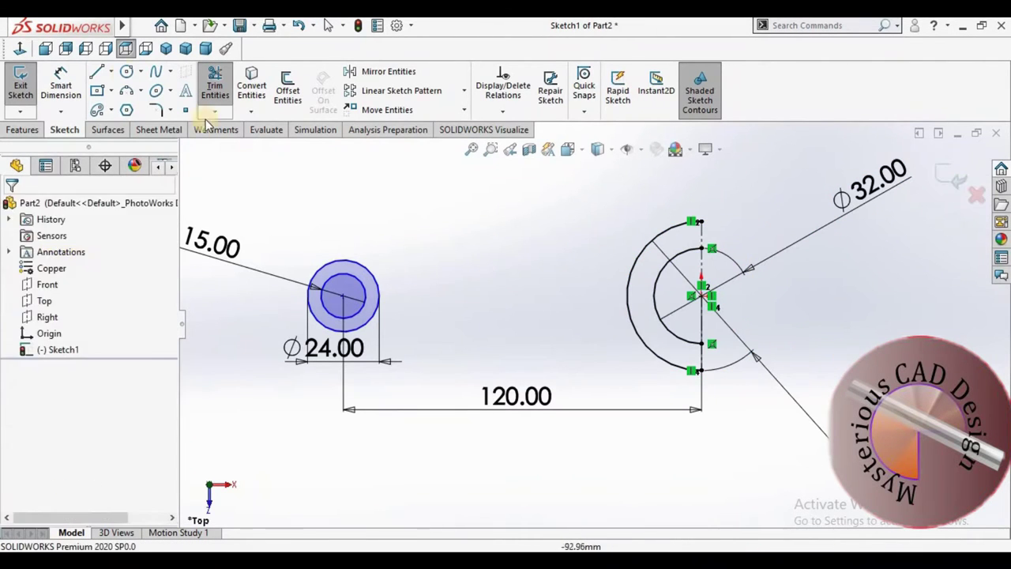
Draw a horizontal centerline between the centres and place two small circles on it.
left_click(140, 72)
left_click(111, 71)
left_click(139, 103)
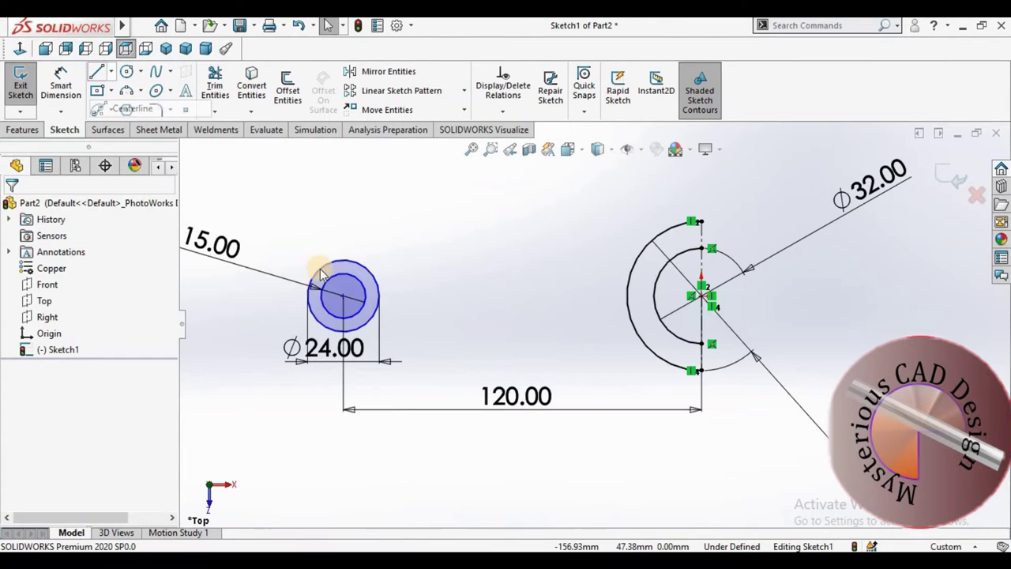
key("Escape")
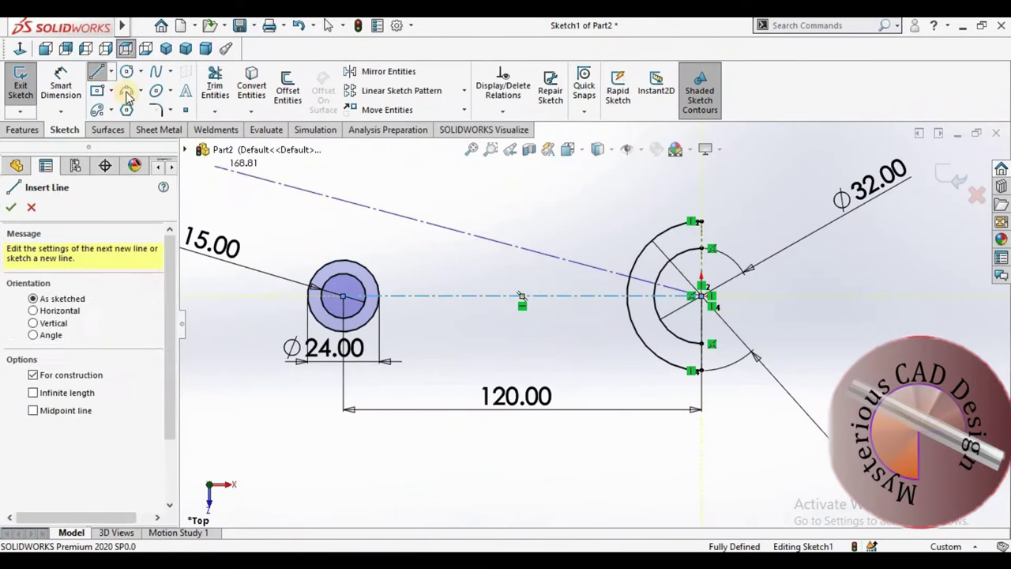
key("Escape")
left_click(408, 297)
left_click(410, 317)
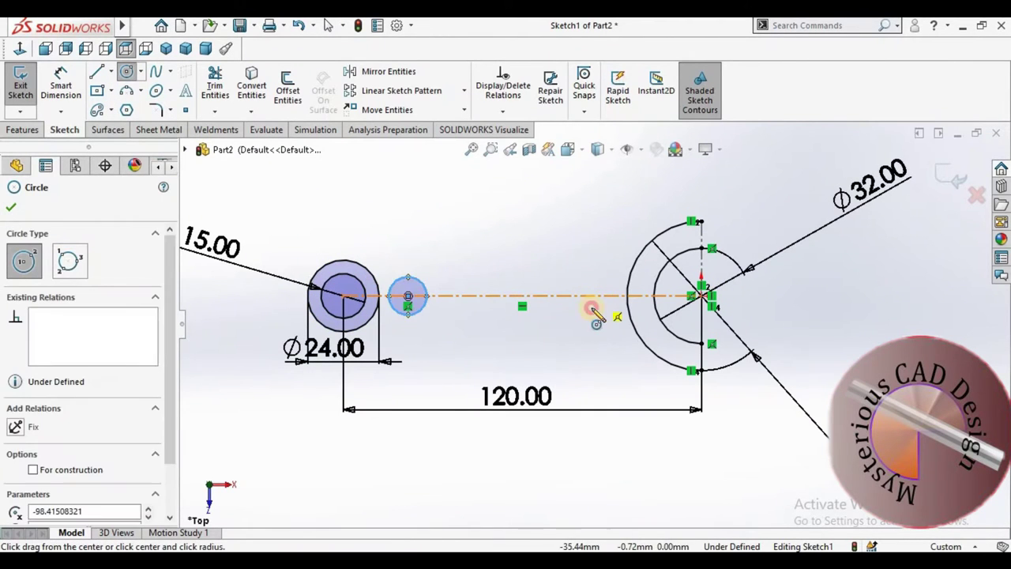
left_click(595, 297)
left_click(623, 297)
key("Escape")
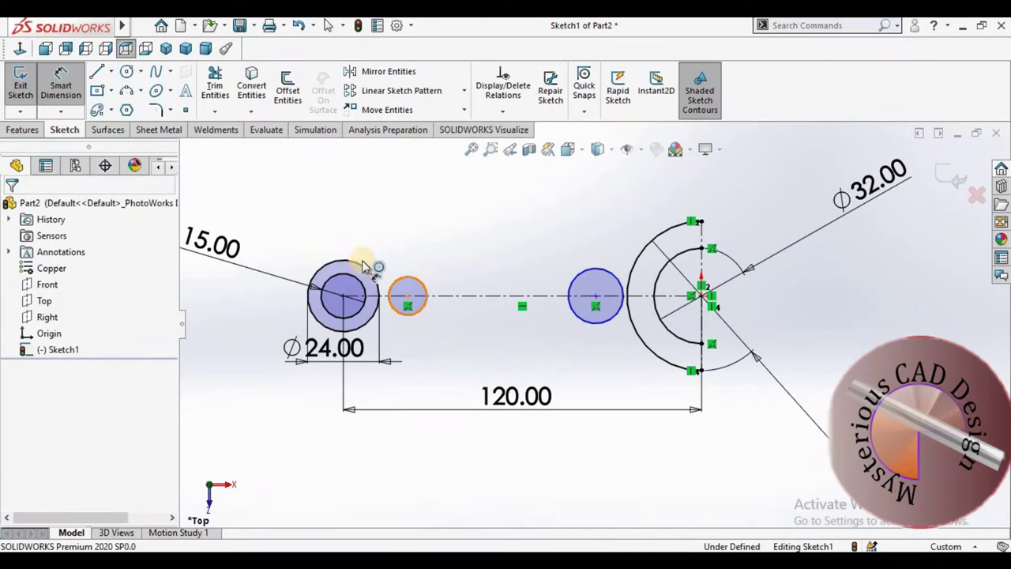
Dimension the small circles to Ø10 on the left and Ø14 on the right.
left_click(365, 267)
left_click(324, 229)
key("Return")
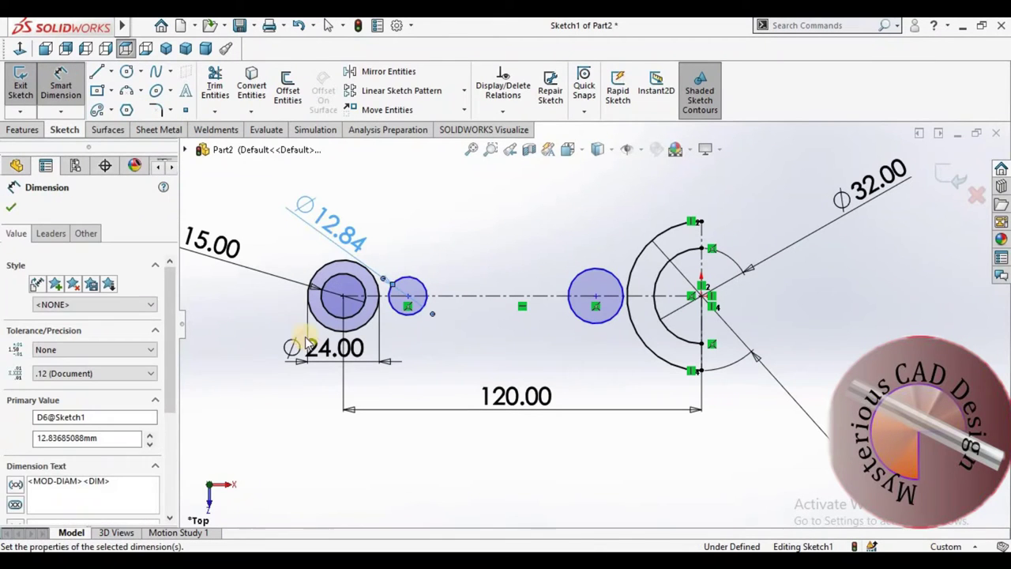
type("10")
key("Return")
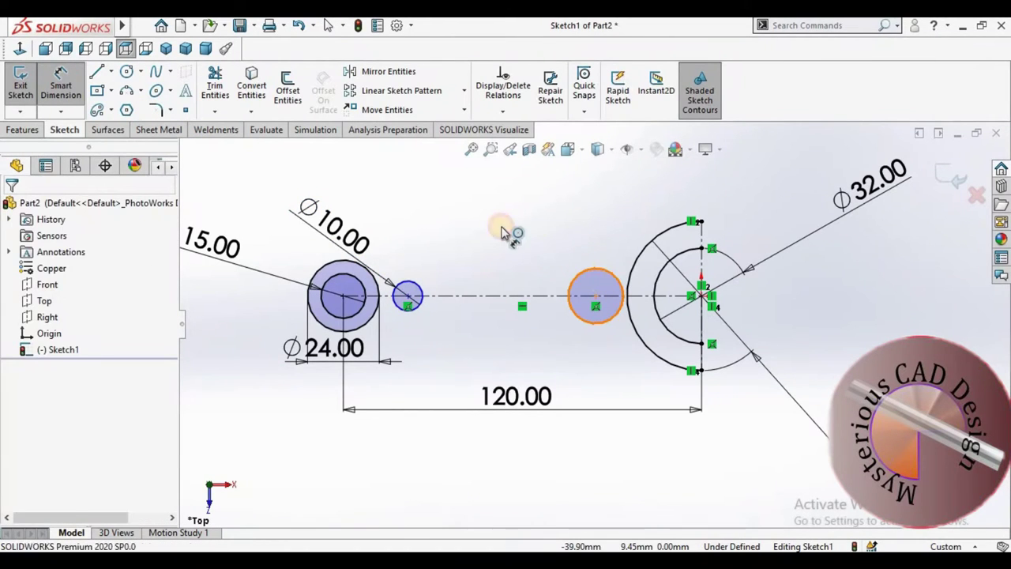
left_click(497, 208)
key("Return")
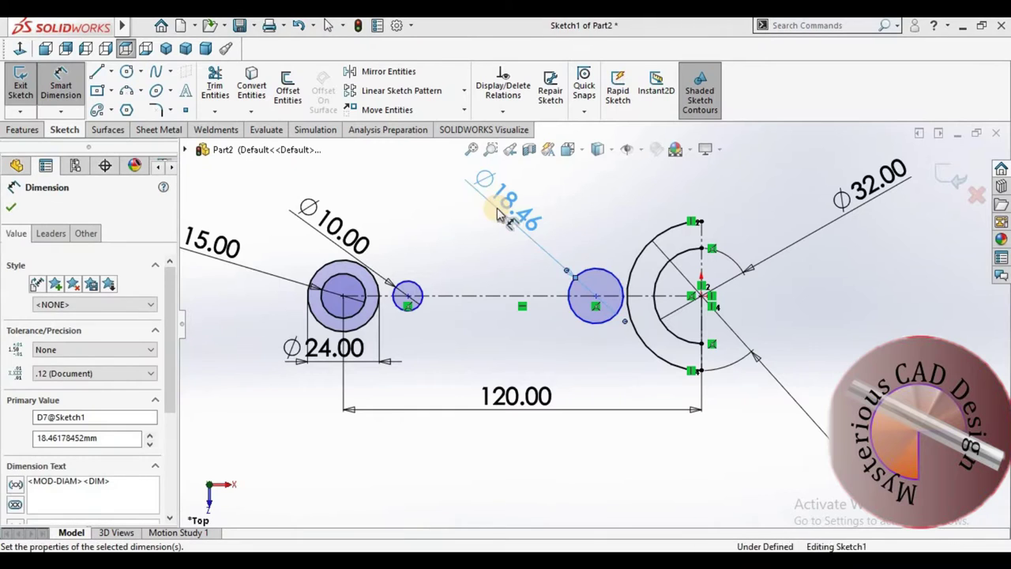
type("14")
key("Return")
key("Escape")
Make the Ø14 circle tangent to the right-end arc and the Ø10 circle tangent to Ø24.
left_click(615, 286)
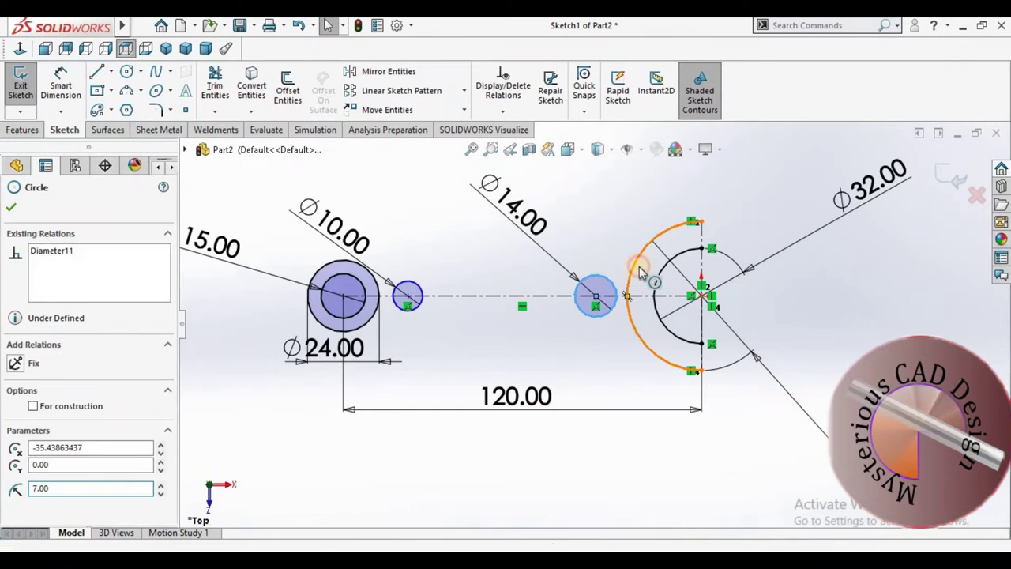
left_click(642, 272)
left_click(644, 245, "ctrl")
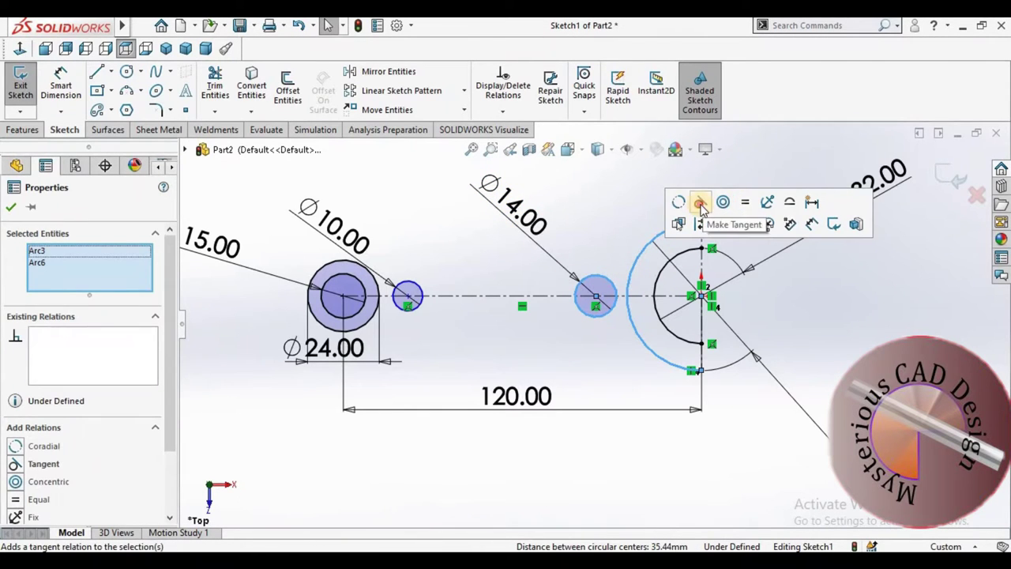
left_click(700, 204)
left_click(399, 302)
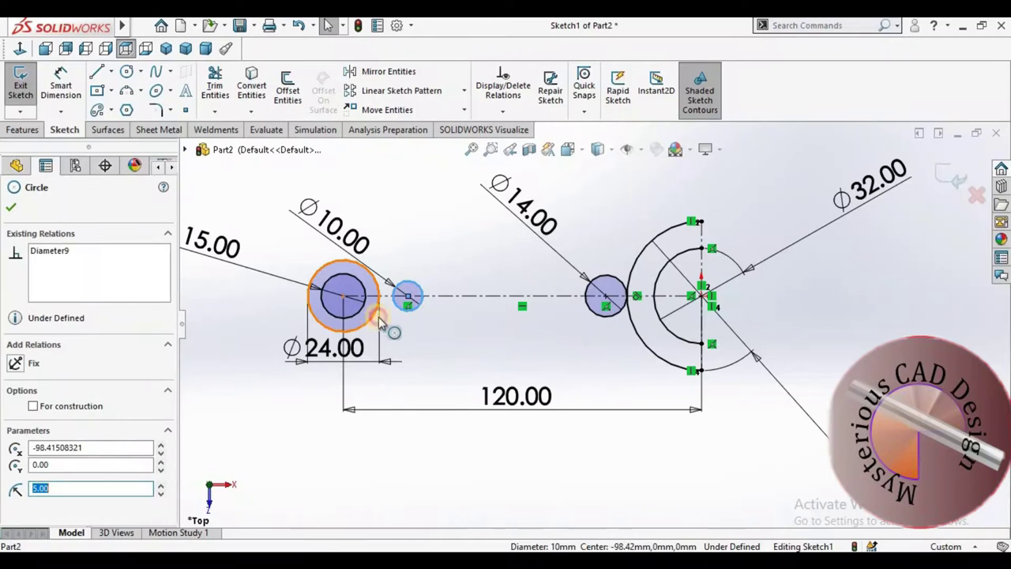
left_click(379, 320, "ctrl")
left_click(437, 273)
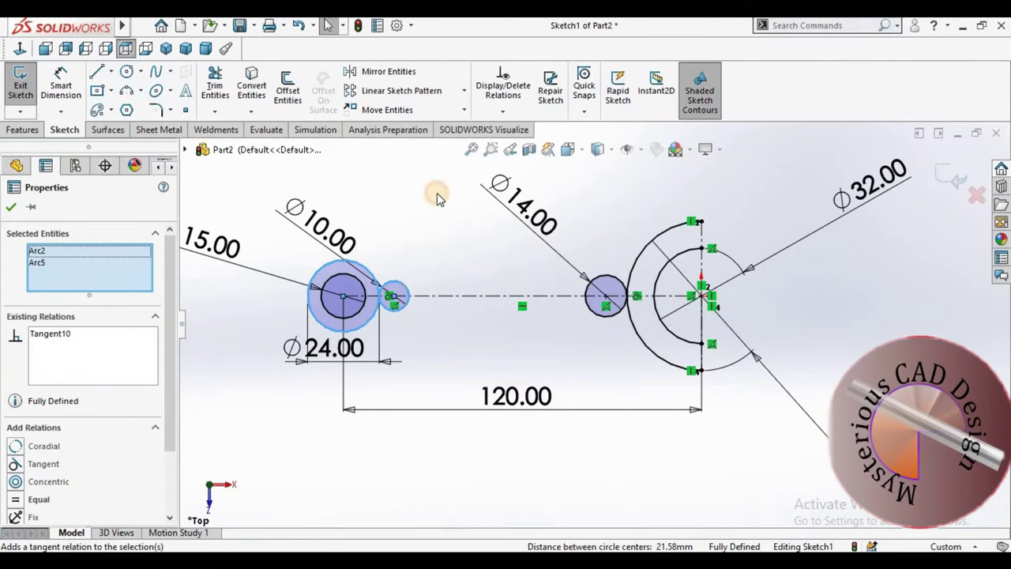
left_click(387, 217)
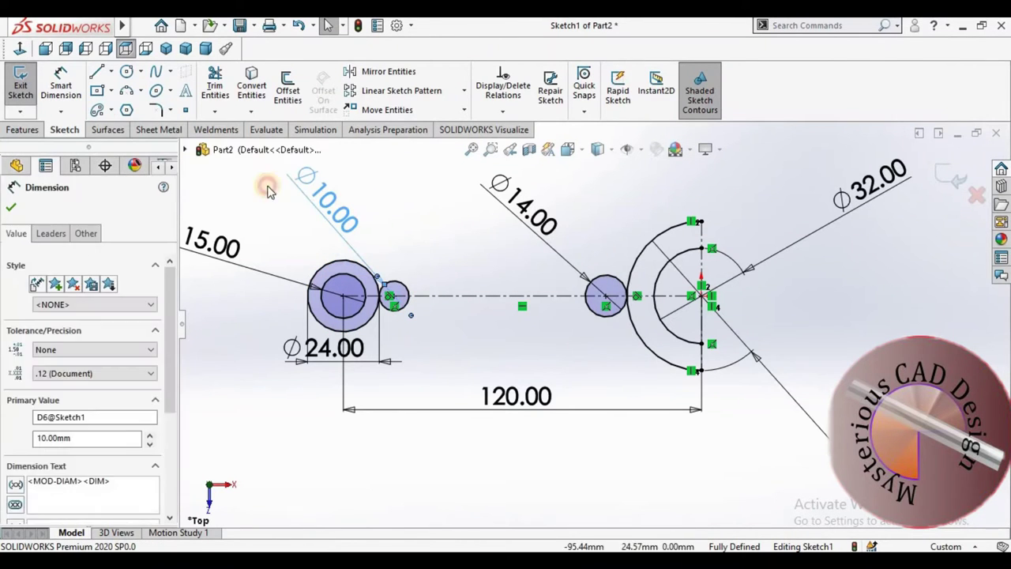
key("Escape")
Draw a top line from the Ø10 circle to the Ø14 circle, tangent to both.
left_click(400, 283)
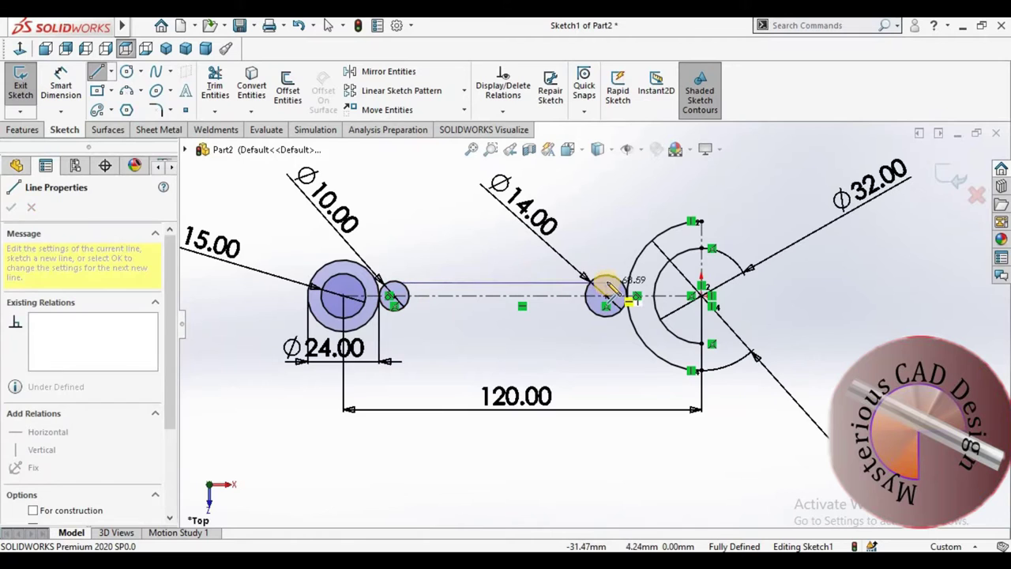
left_click(599, 277)
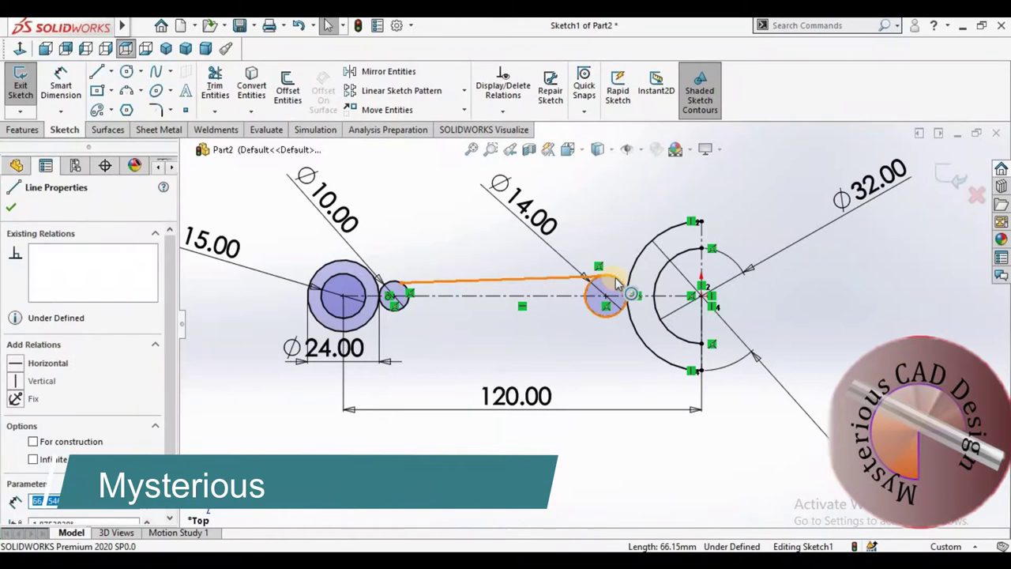
left_click(622, 286, "ctrl")
left_click(653, 213)
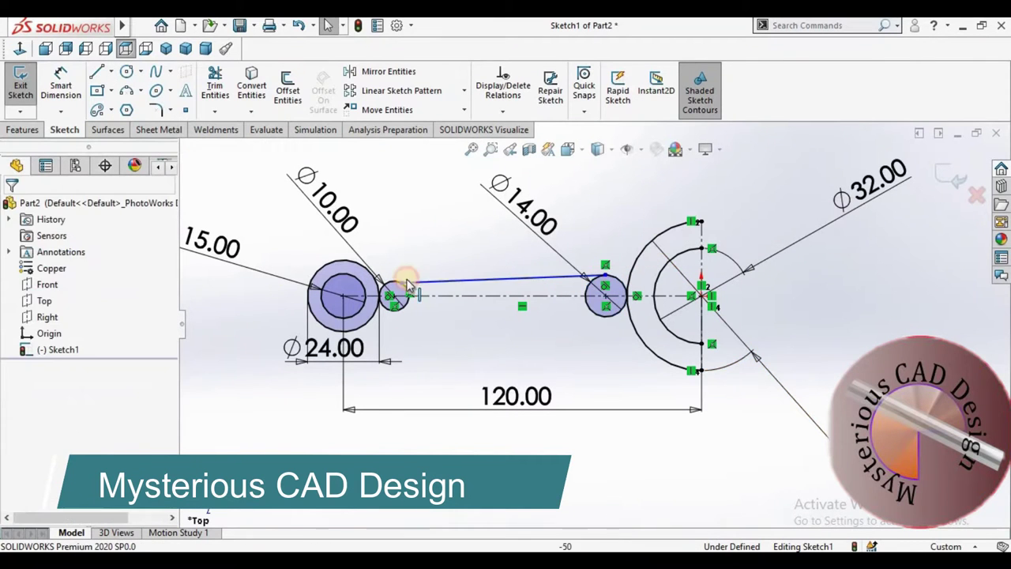
left_click(403, 283)
scroll(407, 286, "down", 3)
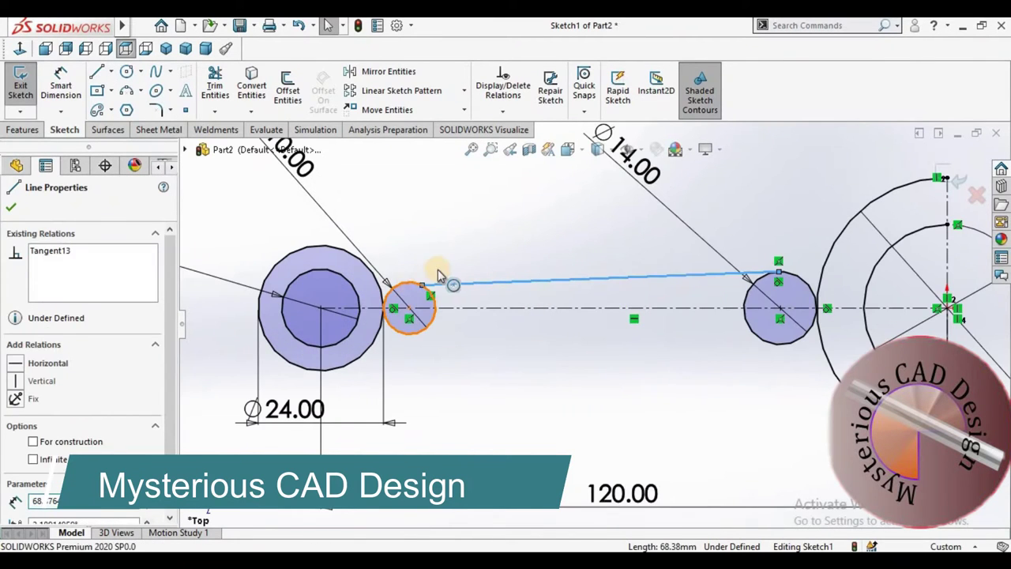
left_click(438, 270, "ctrl")
left_click(453, 219)
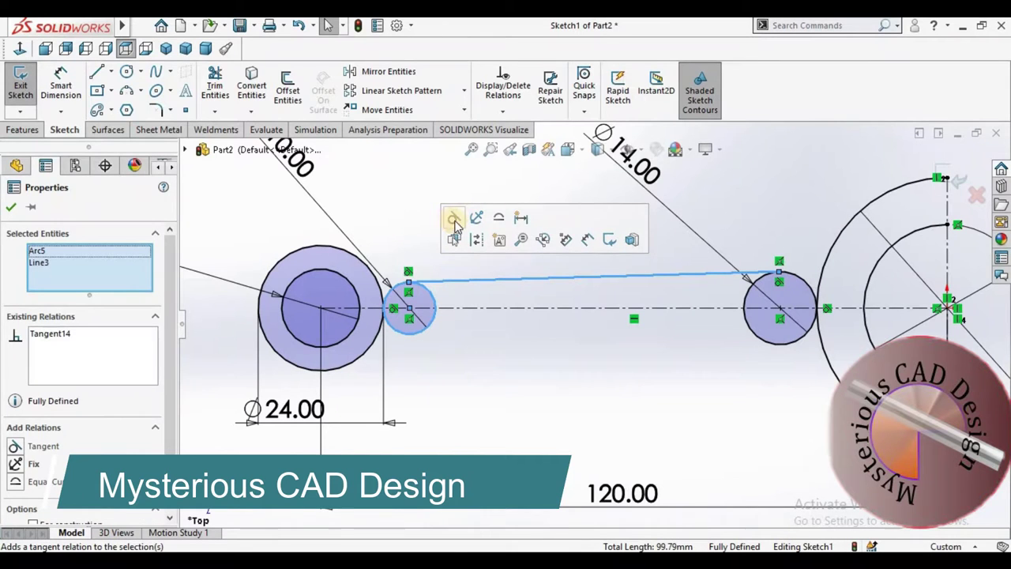
left_click(389, 209)
scroll(526, 313, "up", 4)
scroll(526, 312, "down", 2)
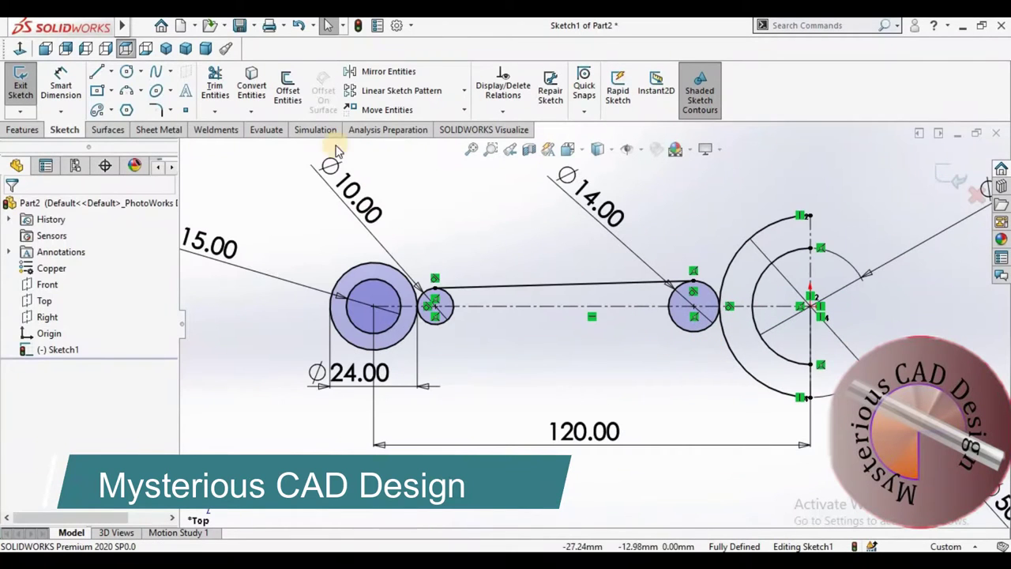
left_click(253, 94)
key("Escape")
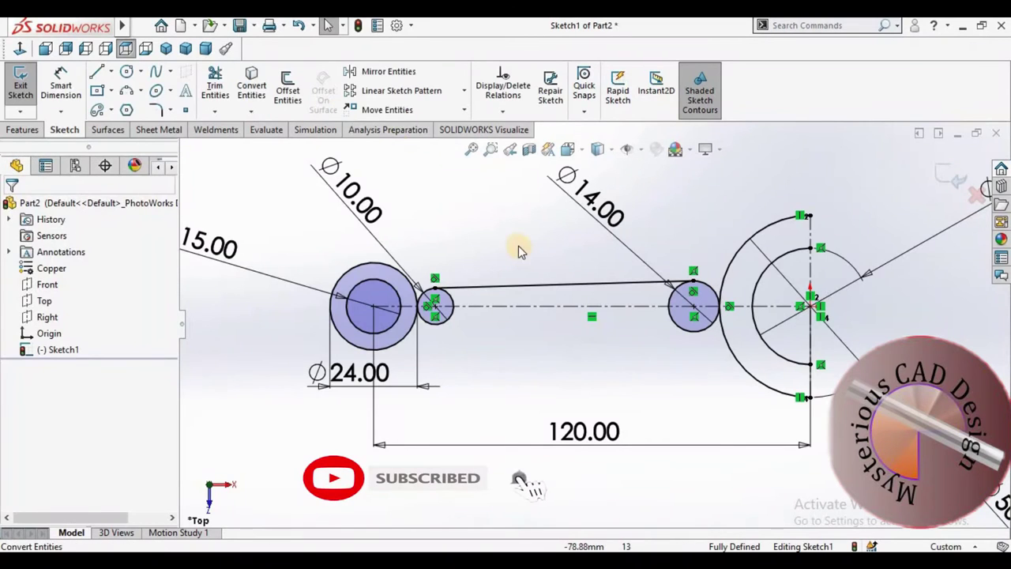
Mirror the top connecting line about the horizontal centerline to create the bottom line.
scroll(519, 246, "up", 3)
left_click(379, 71)
scroll(547, 306, "down", 2)
left_click(547, 294)
left_click(127, 389)
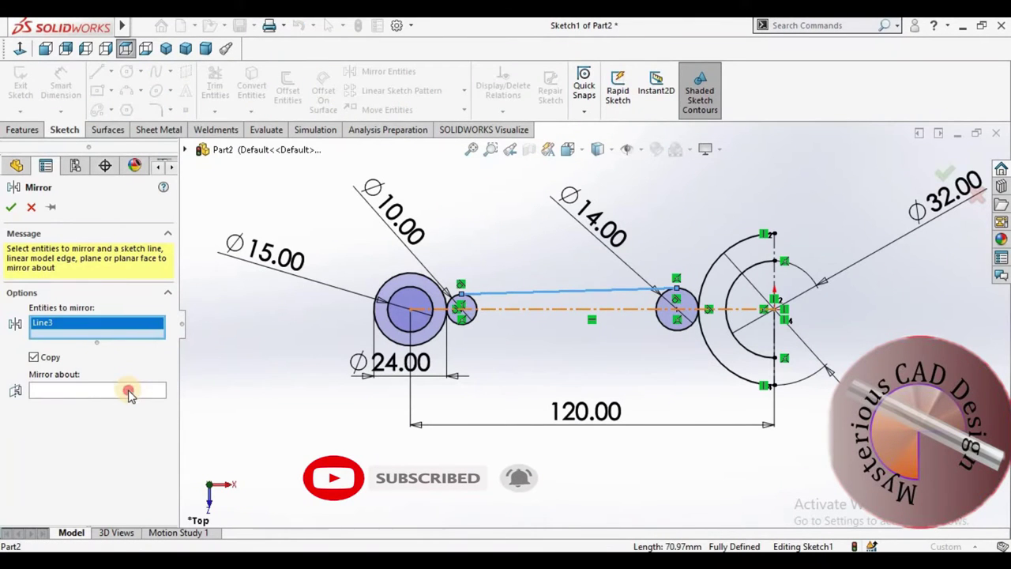
left_click(569, 309)
left_click(12, 209)
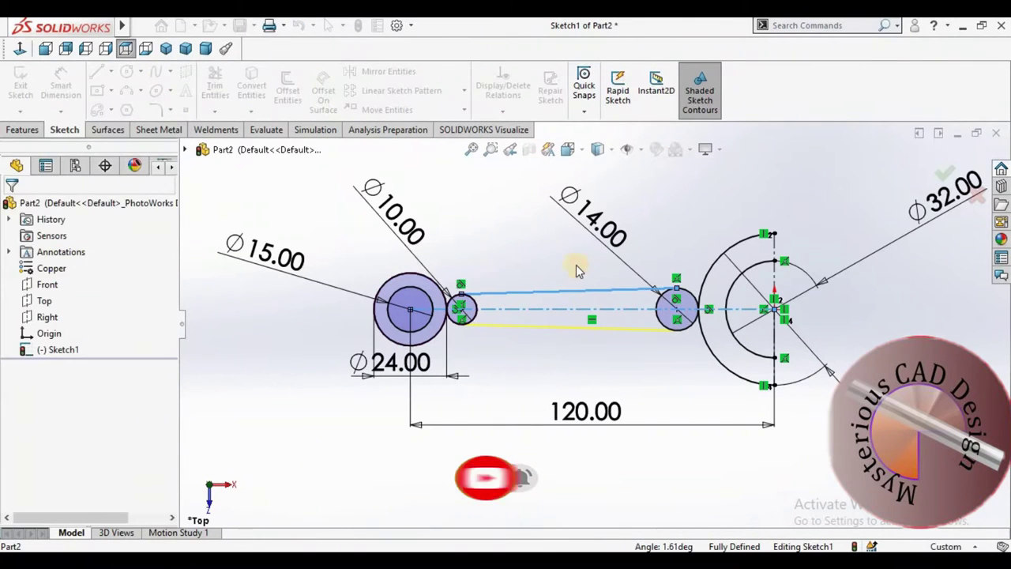
scroll(593, 269, "down", 2)
Trim the circles' inner arcs to close the slot outline.
left_click(214, 86)
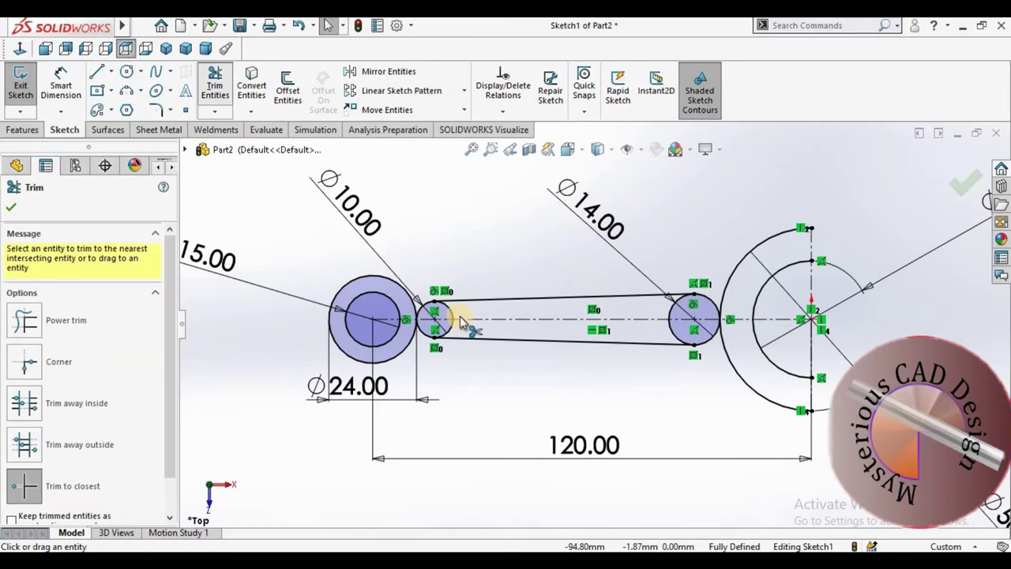
scroll(389, 339, "down", 2)
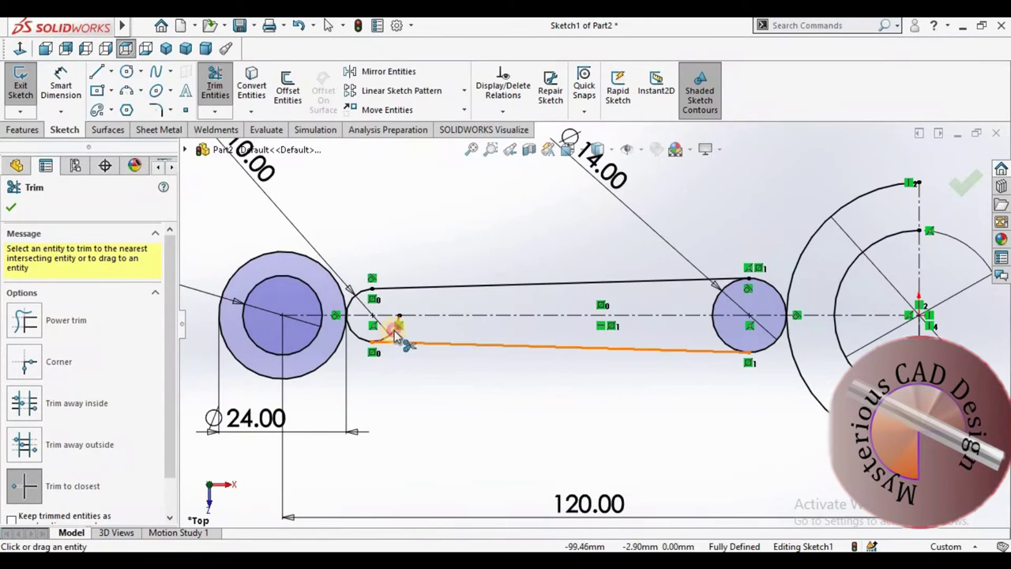
left_click(718, 318)
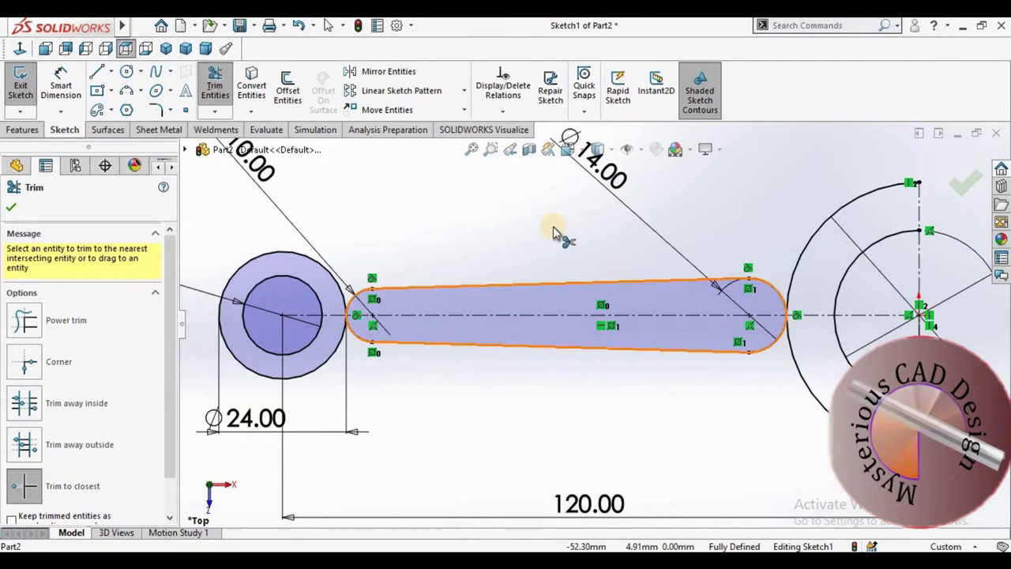
key("Escape")
Draw the upper outer line from the Ø15 circle, plus a short line ending on the Ø32 arc.
key("f")
left_click(101, 76)
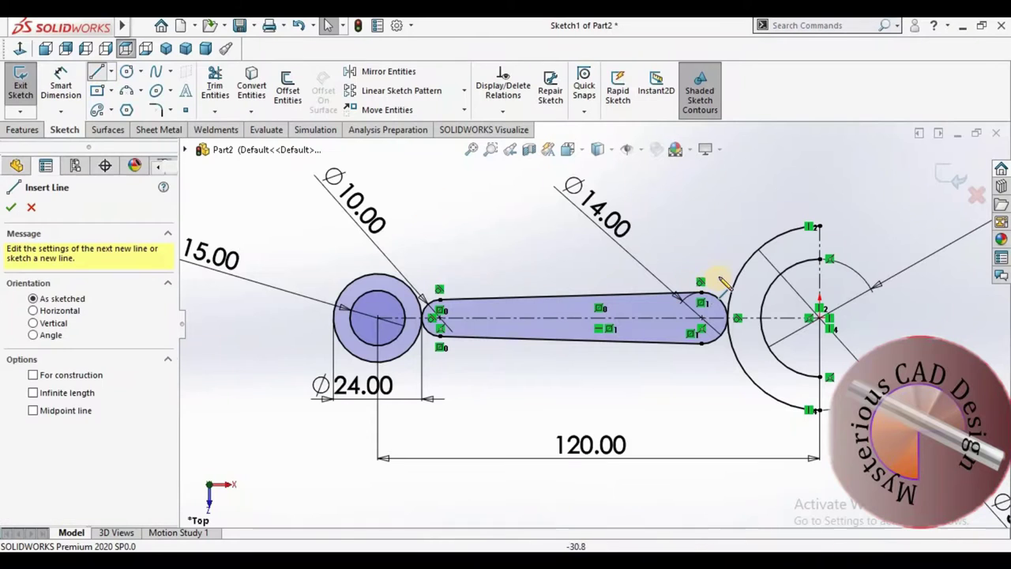
left_click(715, 269)
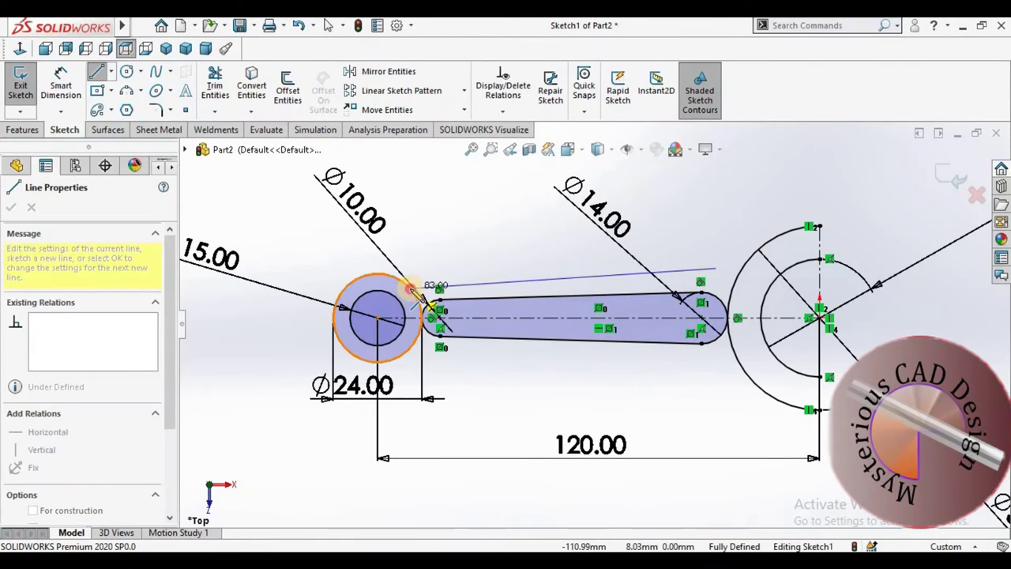
key("Escape")
key("l")
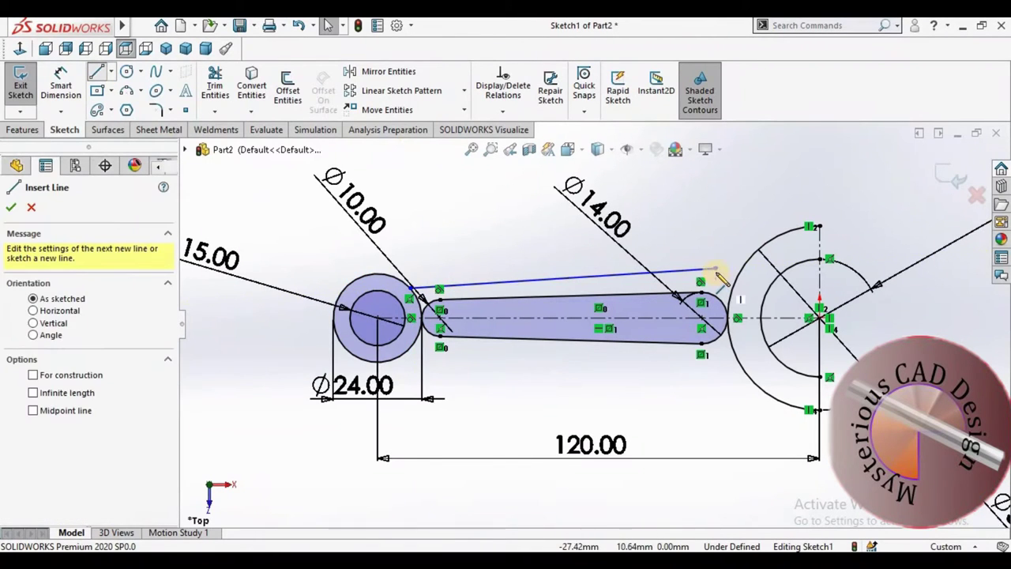
left_click(715, 269)
left_click(748, 260)
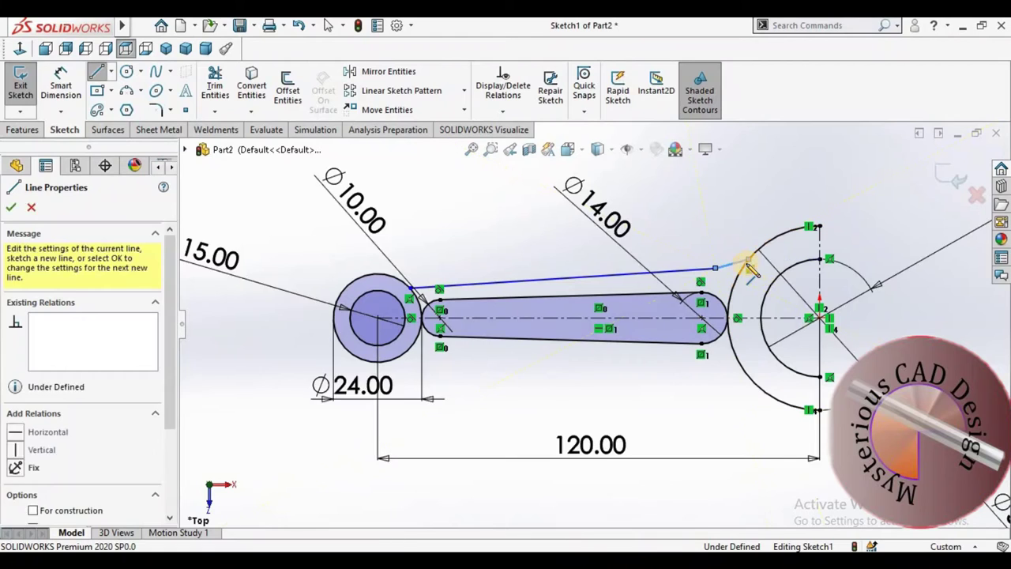
key("Escape")
Dimension the new lines: 10 wide, 20 to the arc centre, 10 above the centerline.
left_click(735, 269)
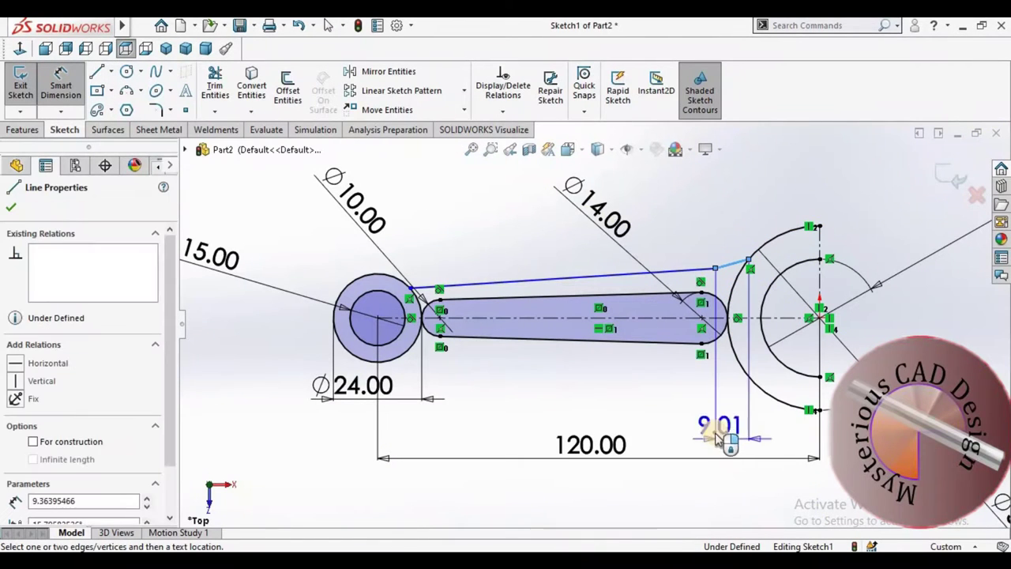
left_click(723, 442)
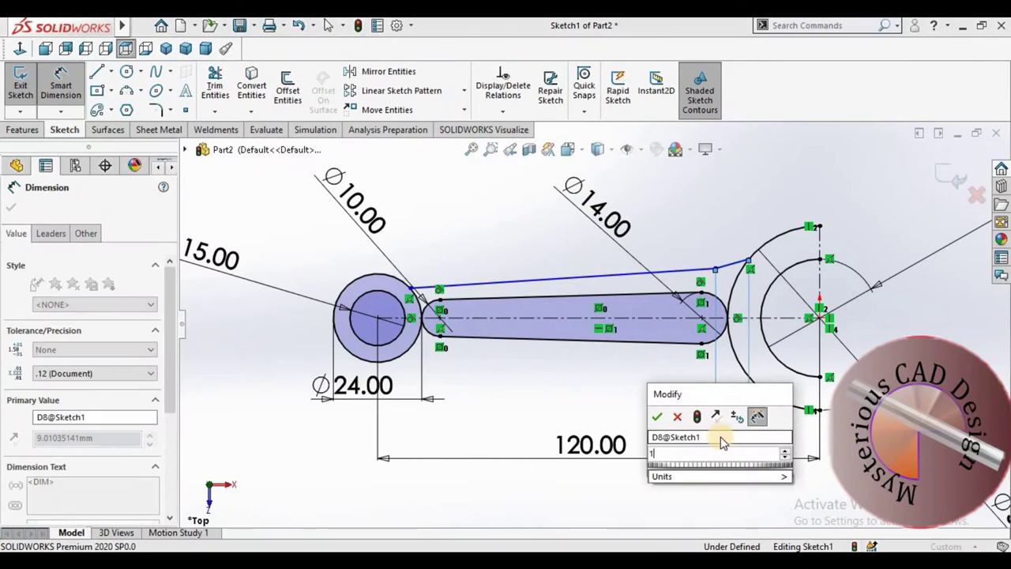
type("10")
key("Return")
left_click(668, 472)
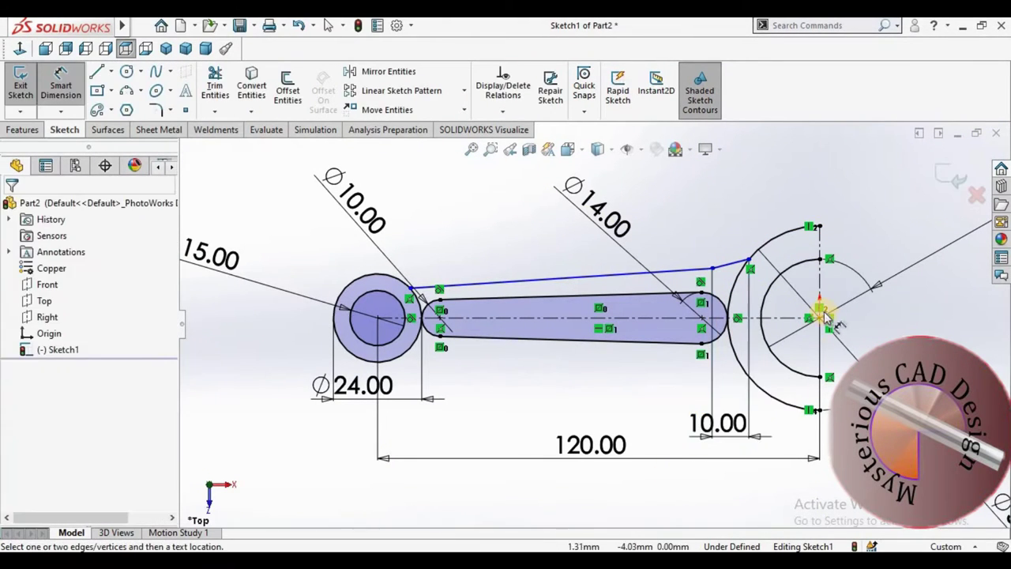
left_click(819, 277)
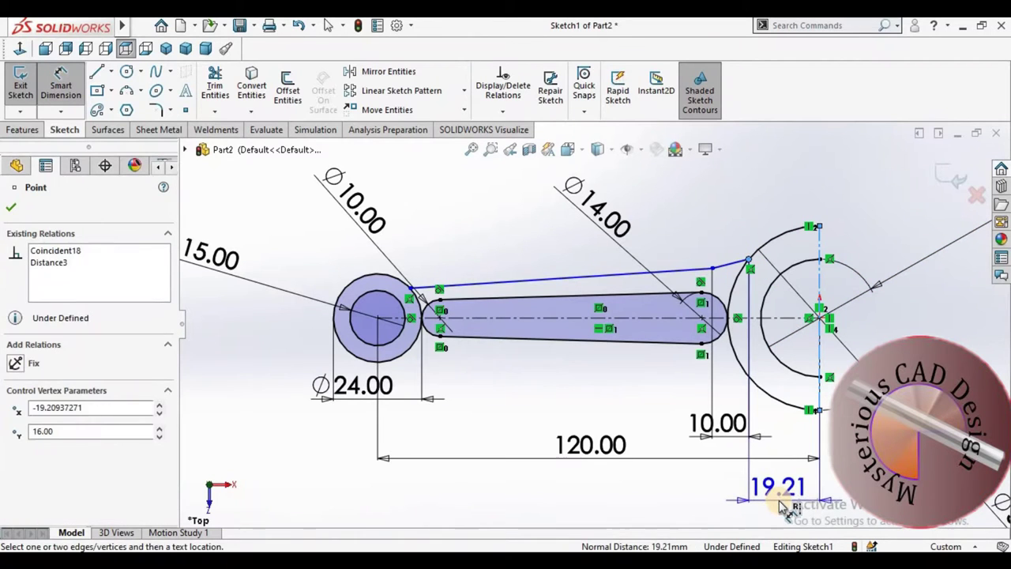
left_click(778, 486)
type("20")
key("Return")
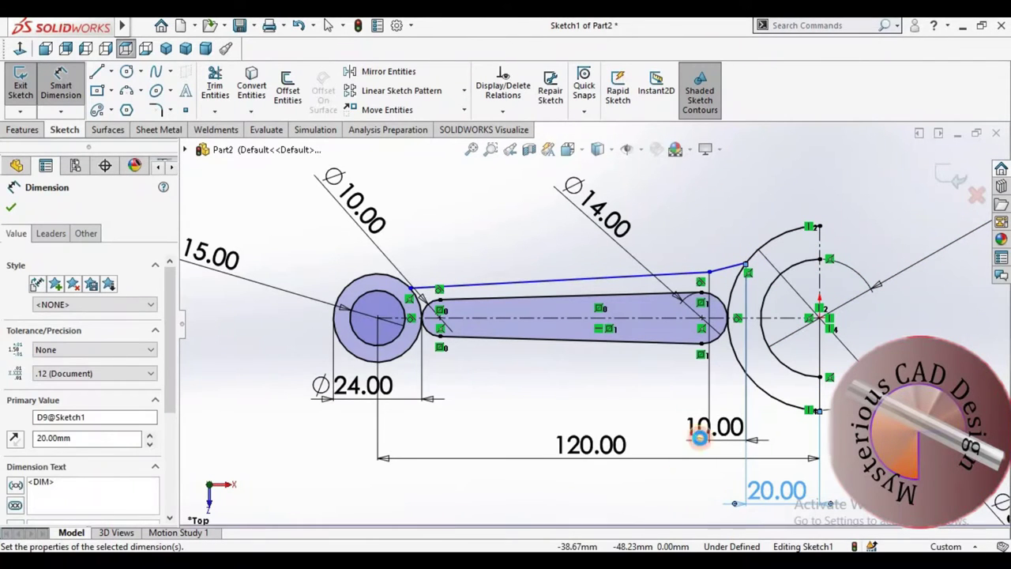
left_click(709, 272)
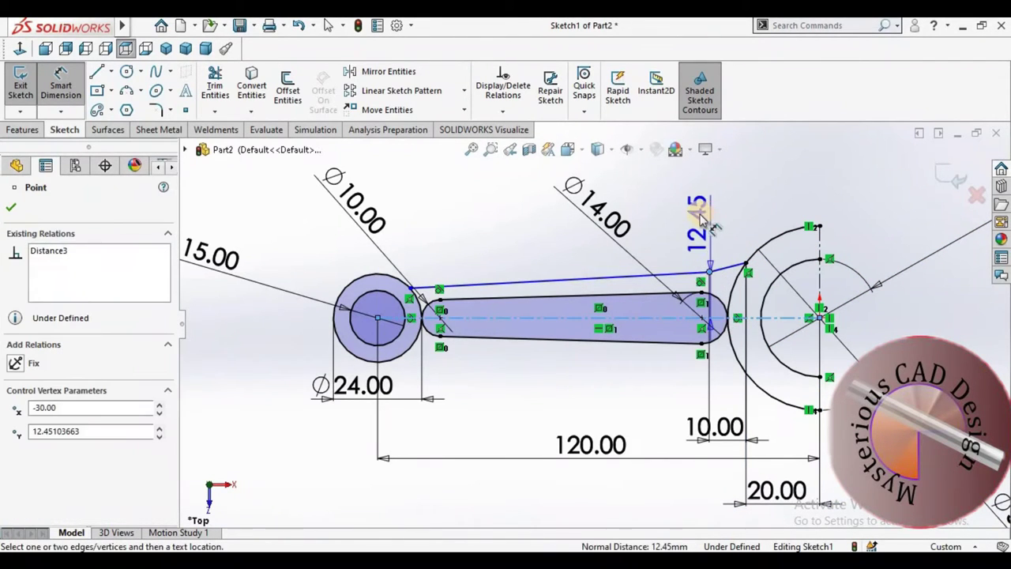
left_click(704, 219)
type("10")
key("Return")
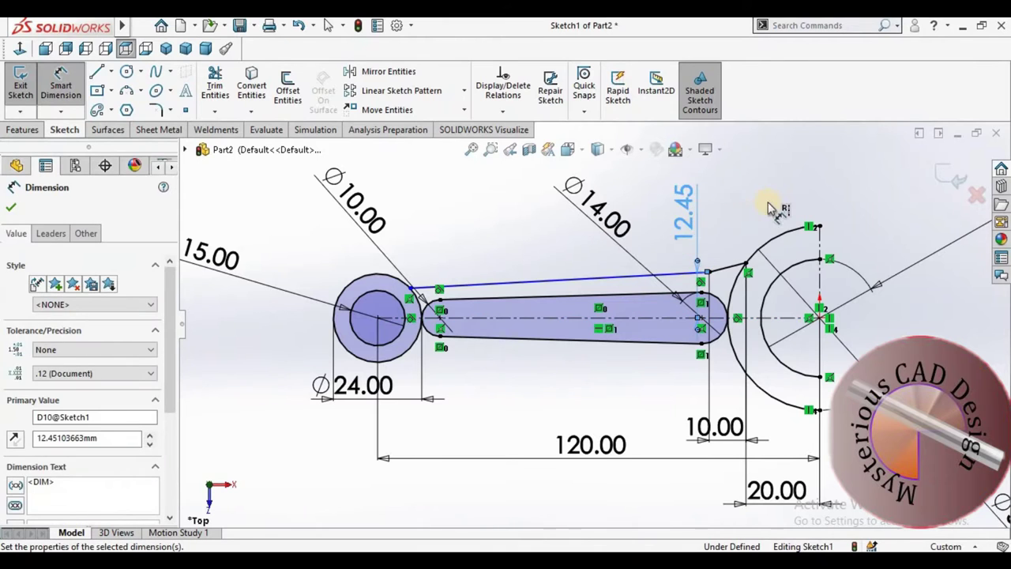
left_click(588, 295)
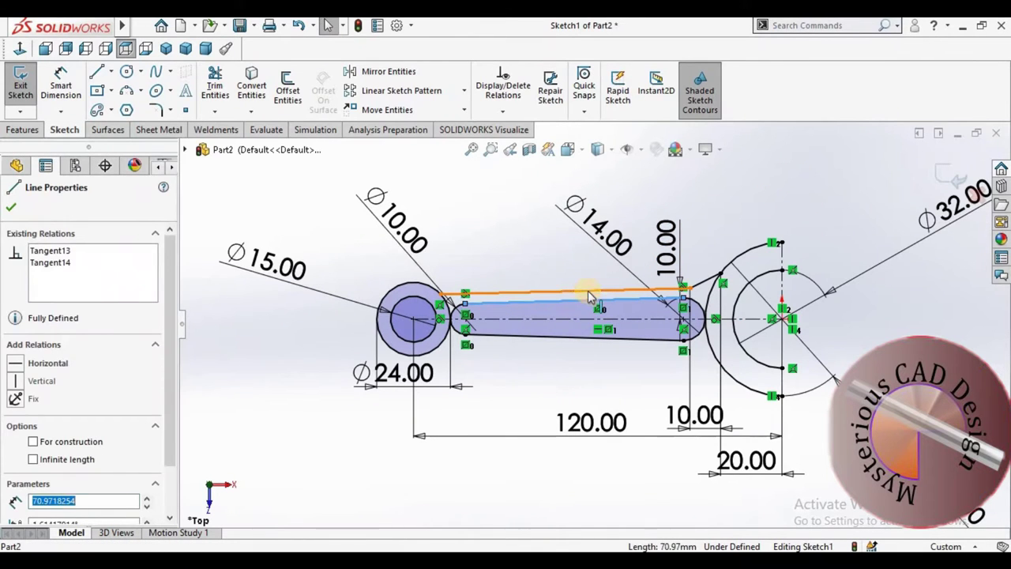
left_click(604, 294, "ctrl")
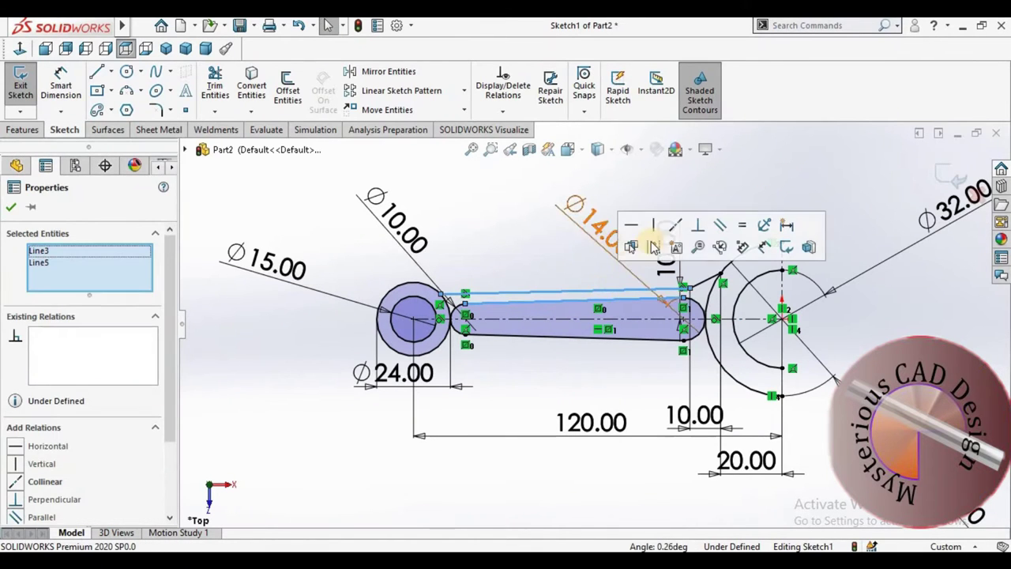
Make the upper outer line parallel to the slot's top edge.
left_click(720, 226)
scroll(632, 366, "up", 2)
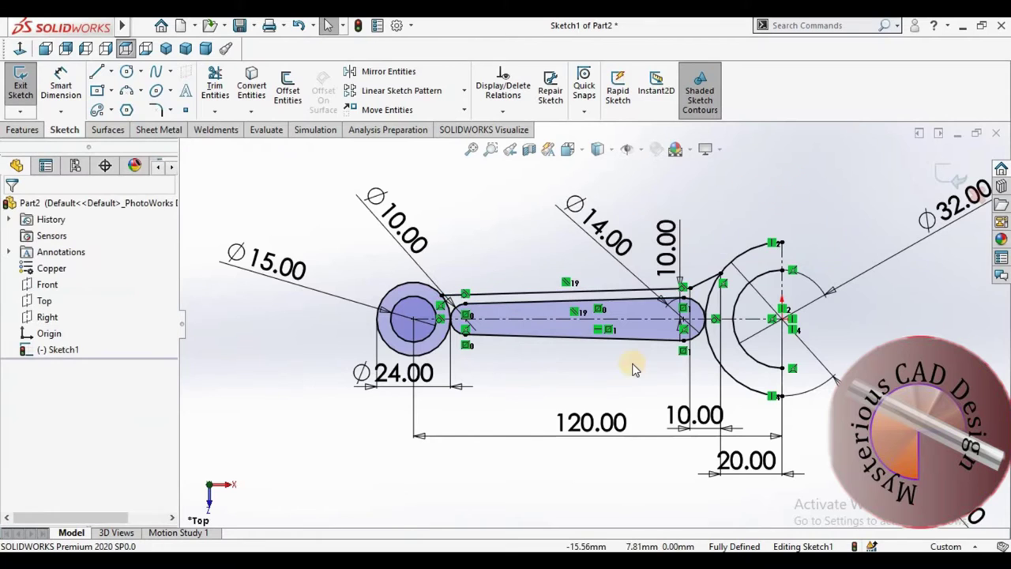
scroll(632, 363, "down", 4)
scroll(655, 358, "up", 2)
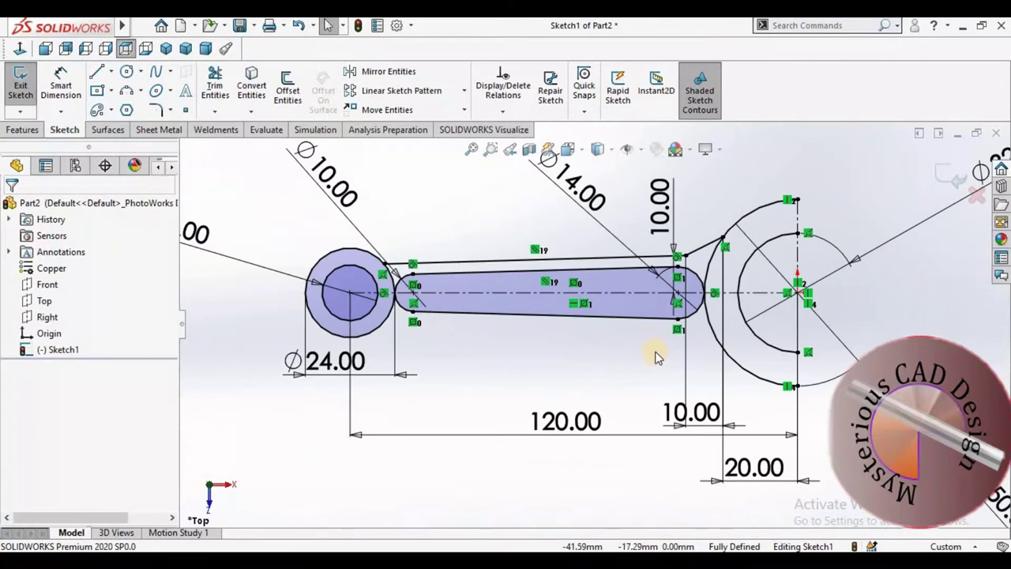
Trim out the middle of the vertical line through the arc centre.
left_click(799, 261)
left_click(840, 208)
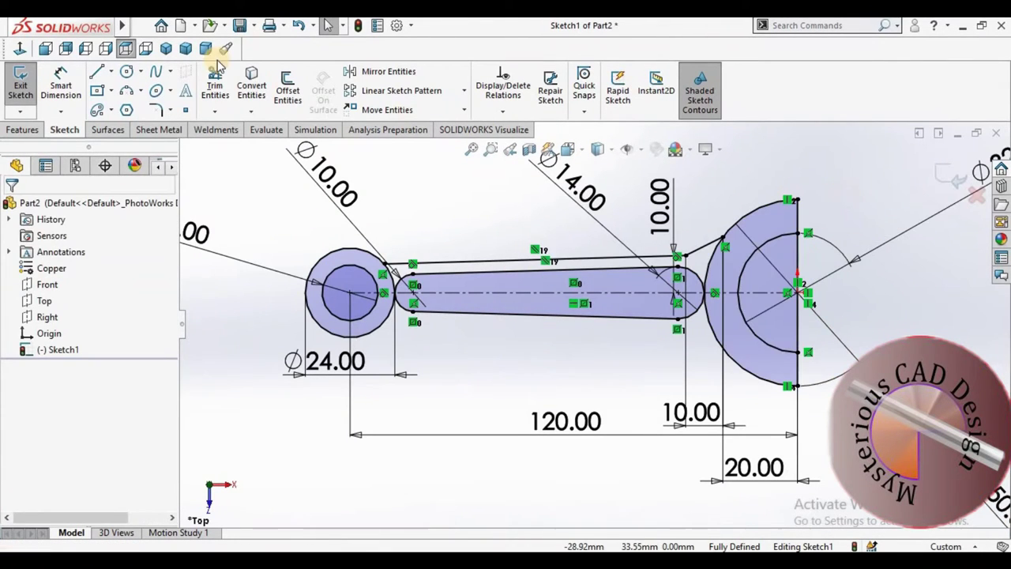
scroll(937, 138, "up", 1)
left_click(214, 85)
left_click(775, 343)
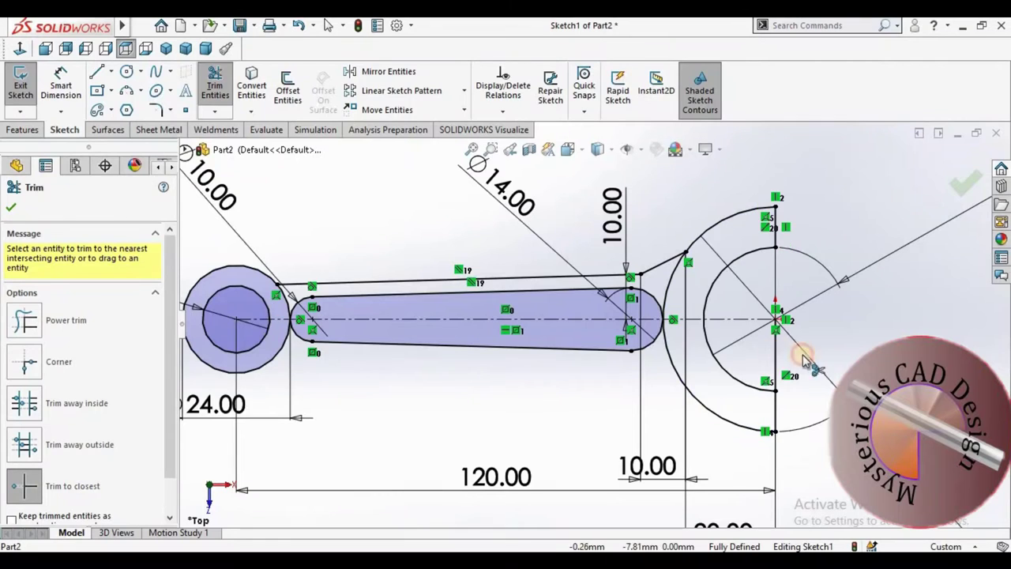
scroll(528, 314, "down", 3)
key("Escape")
scroll(492, 357, "up", 2)
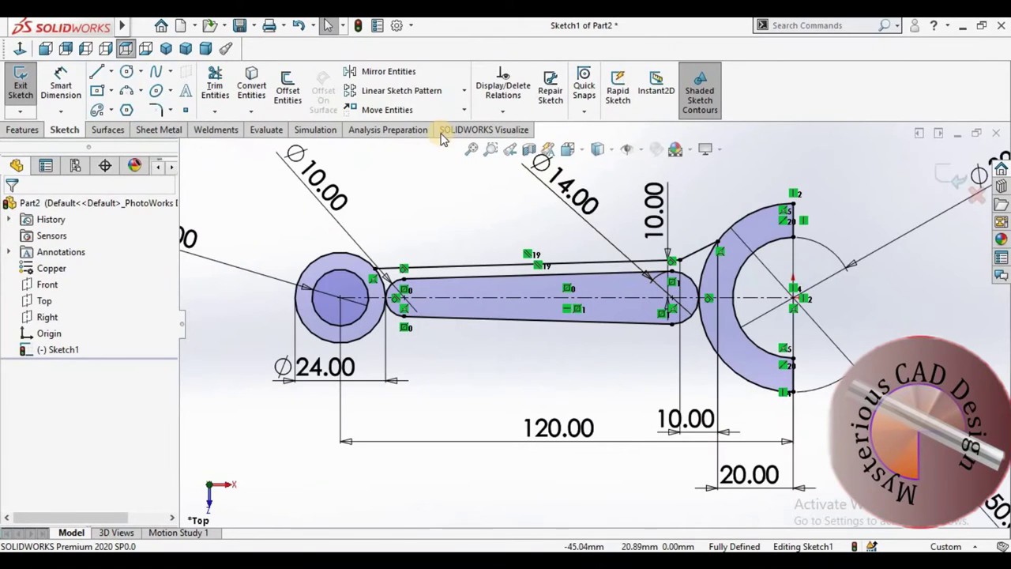
Mirror the upper outline lines about the centerline to form the lower side.
left_click(388, 71)
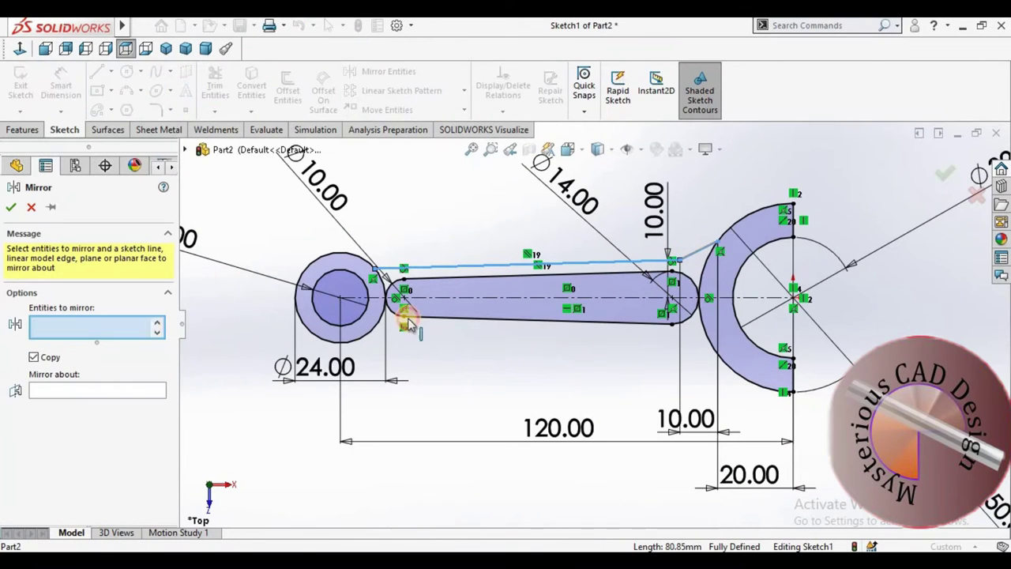
left_click(591, 299)
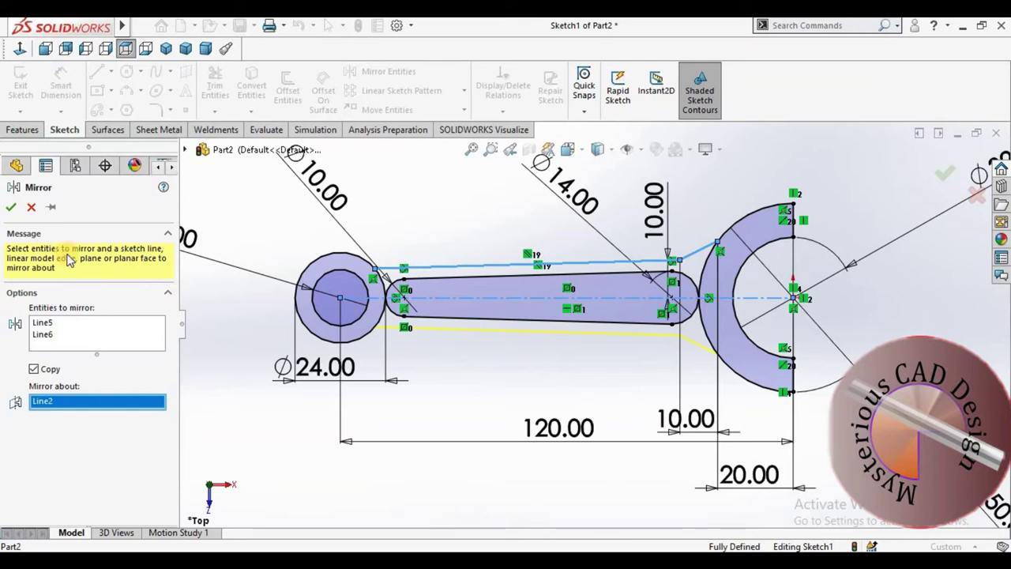
left_click(9, 209)
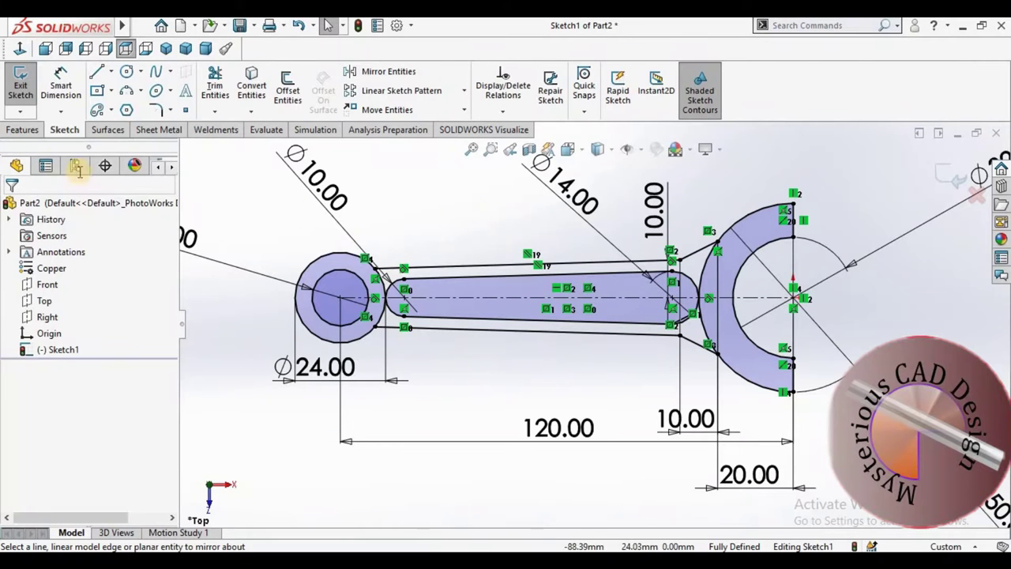
left_click(19, 131)
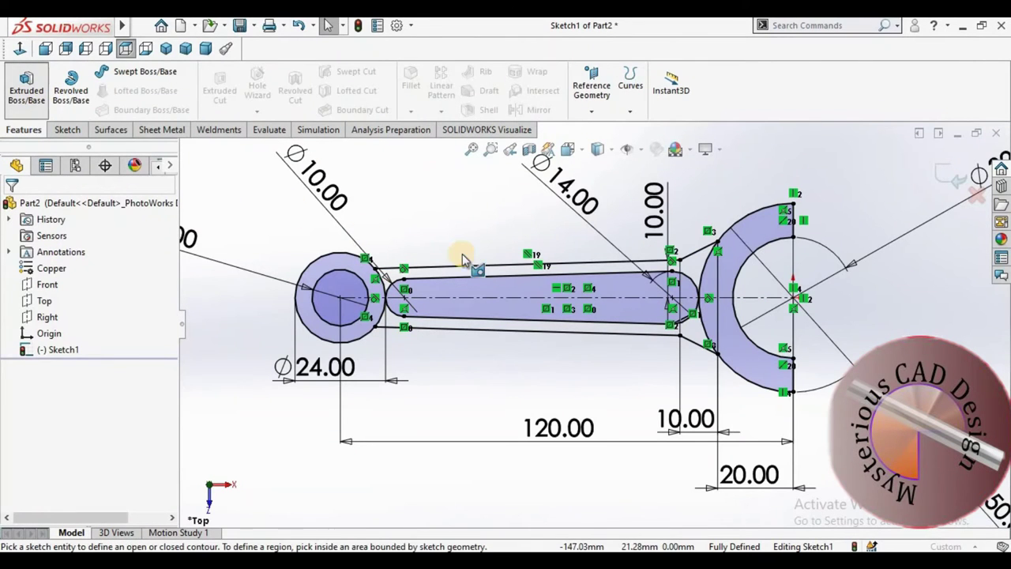
Extrude the left ring, arm and fork-end ring regions 20 mm, Mid Plane, as Boss-Extrude1.
left_click(572, 330)
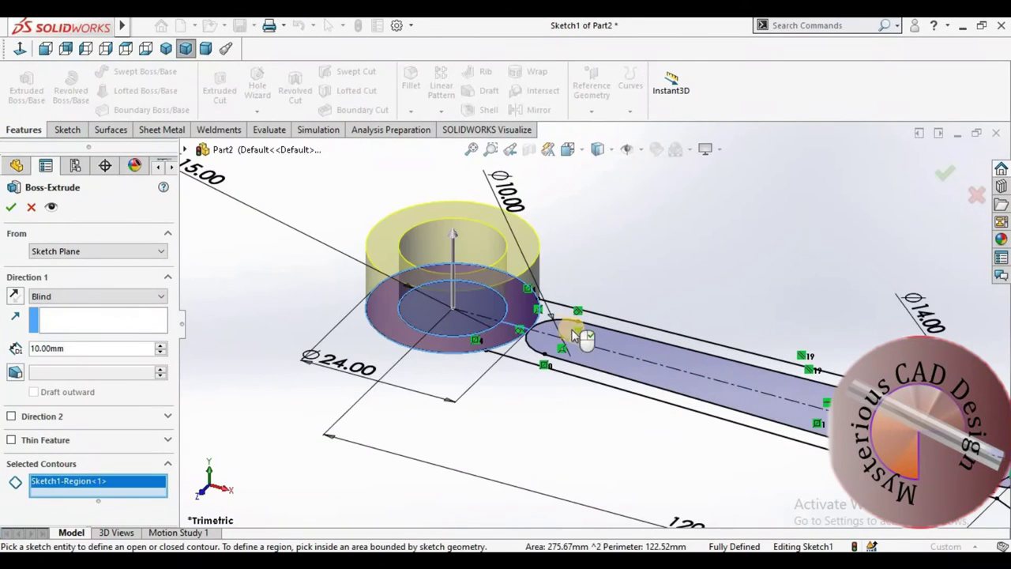
left_click(620, 342)
left_click(599, 360)
left_click(551, 373)
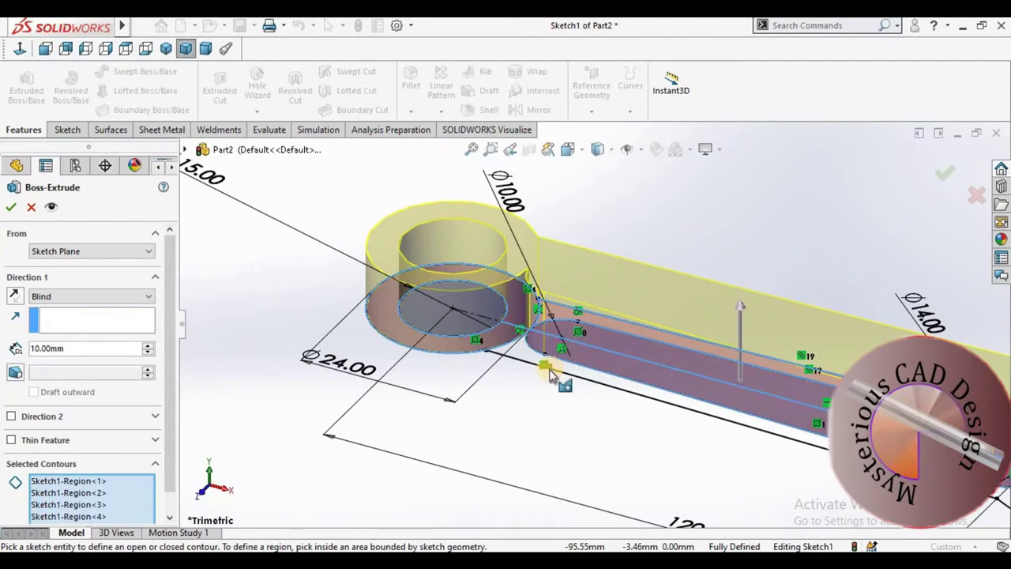
scroll(551, 372, "down", 3)
scroll(826, 376, "up", 5)
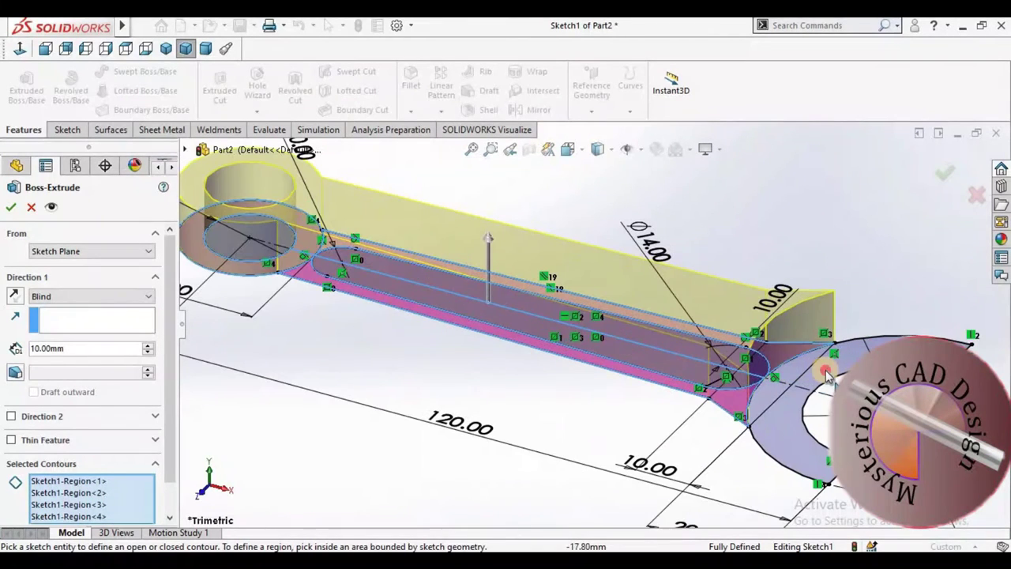
left_click(827, 375)
left_click(67, 307)
left_click(63, 353)
type("20")
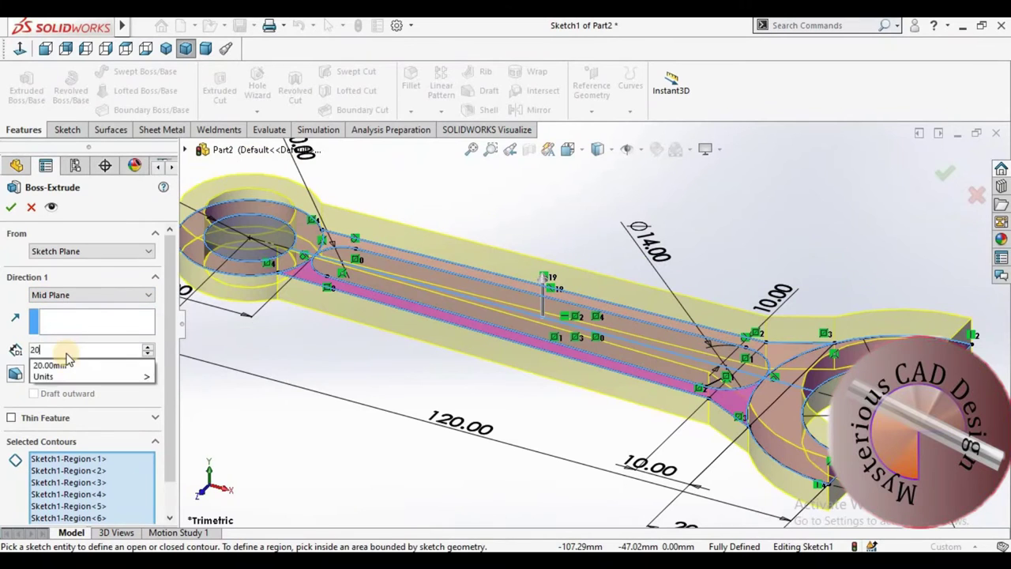
key("Return")
left_click(12, 212)
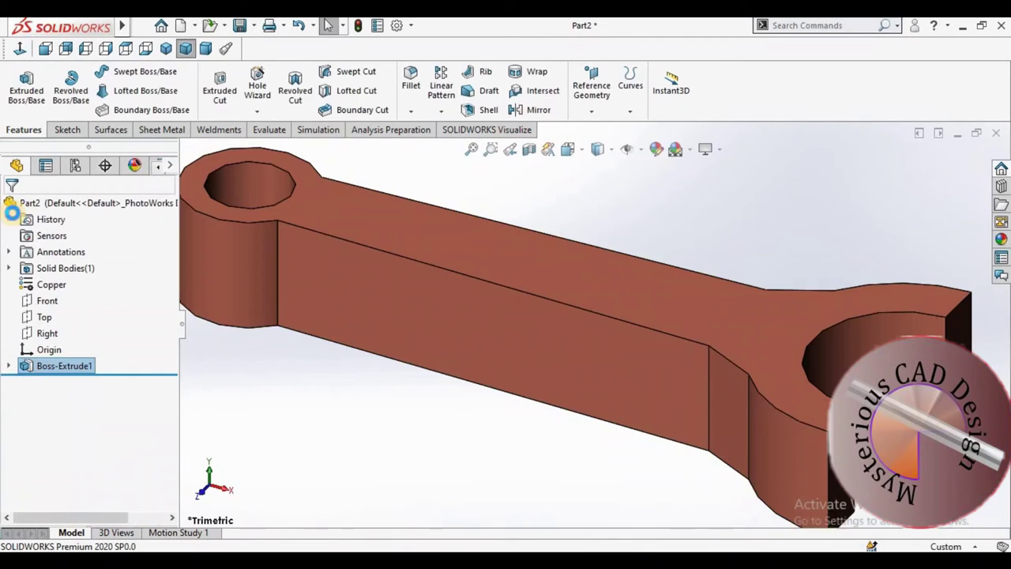
Show the original rod sketch on the part in isometric view.
left_click(167, 48)
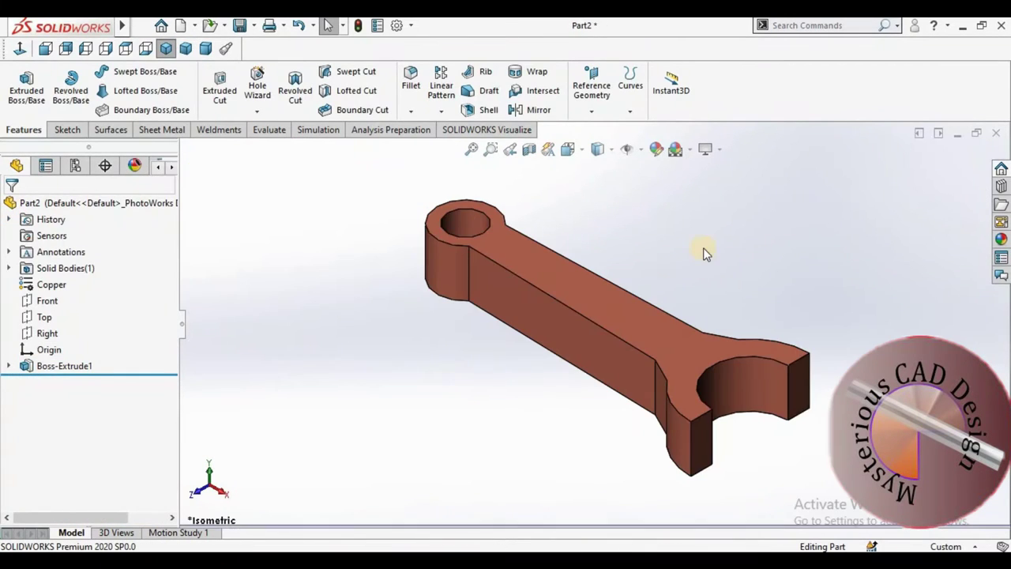
left_click(662, 297)
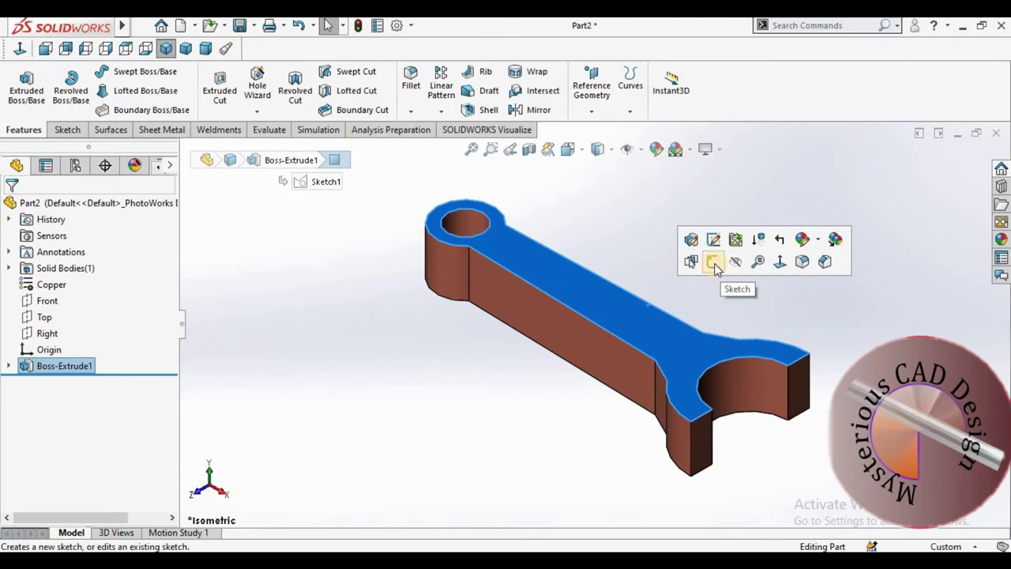
left_click(375, 361)
left_click(68, 368)
left_click(69, 381)
left_click(86, 361)
Start a sketch on the rod's top face and convert the original sketch outlines into it.
left_click(628, 305)
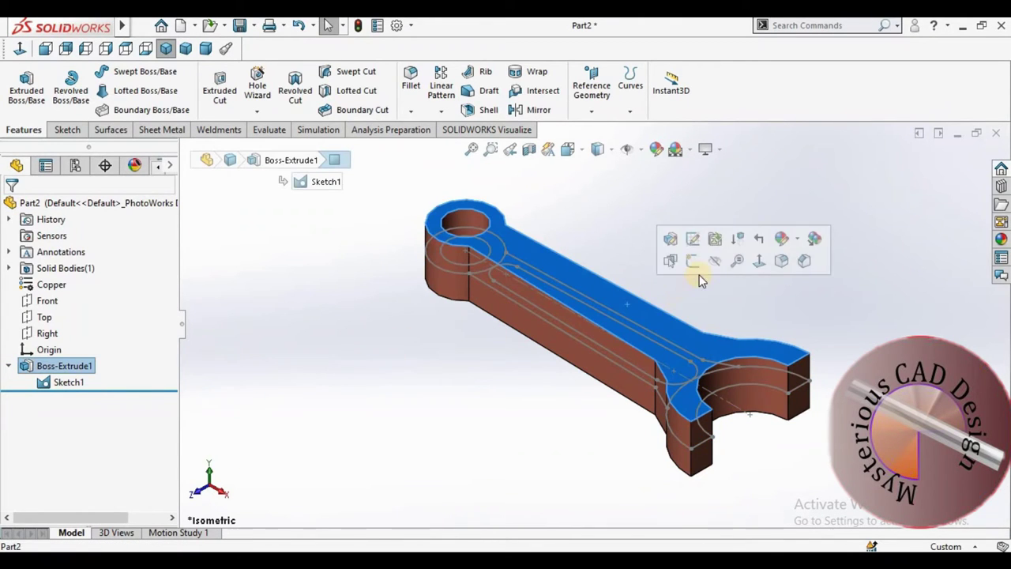
left_click(662, 267)
left_click(466, 289)
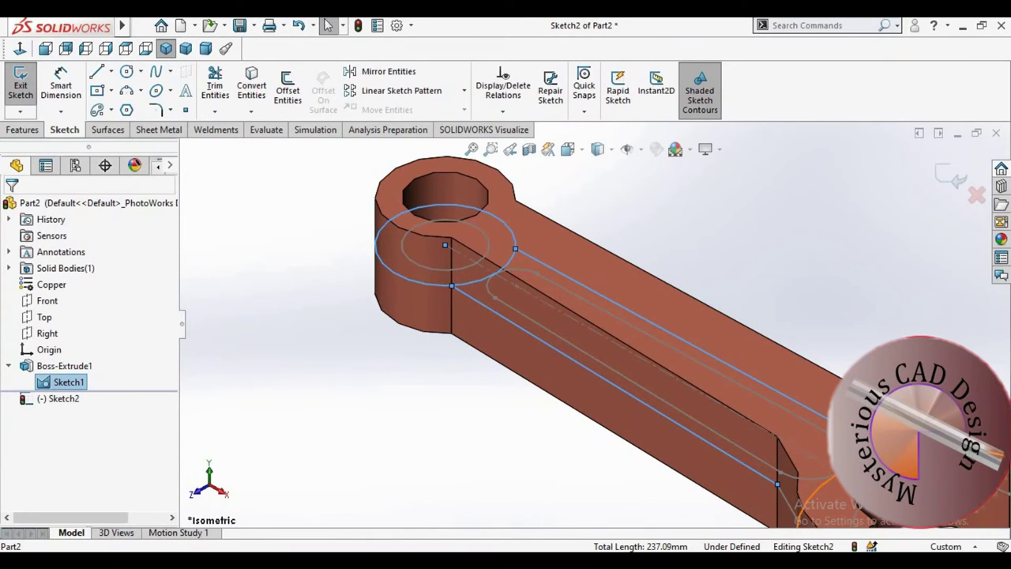
left_click(251, 85)
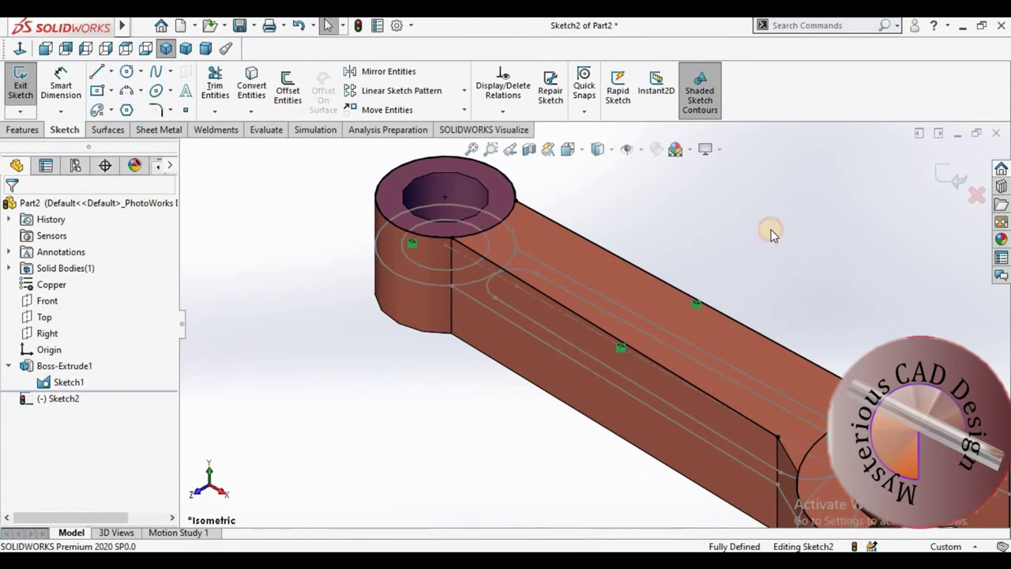
scroll(774, 276, "up", 1)
scroll(790, 368, "up", 1)
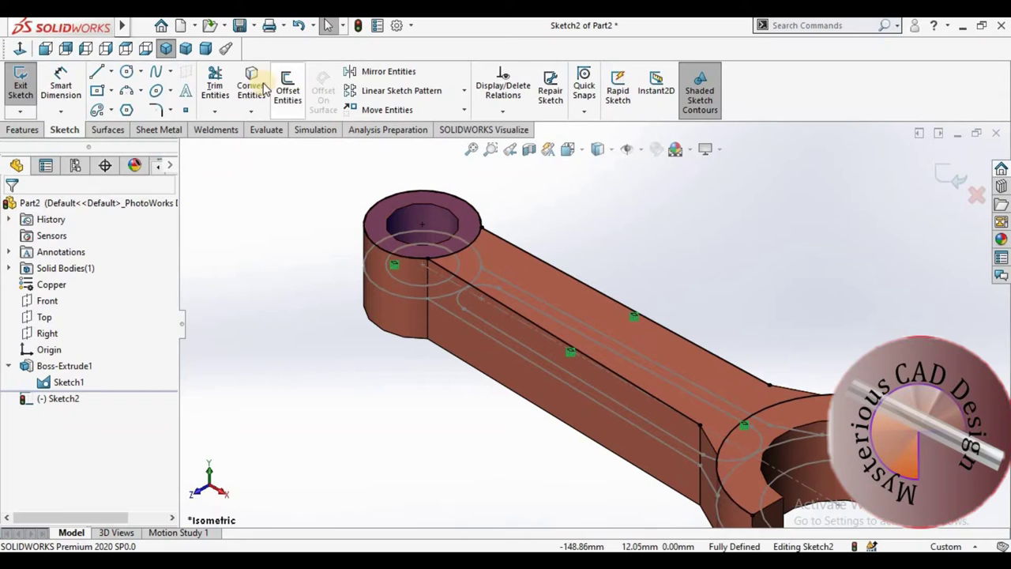
Trim the converted outline to the arm's recess boundary at the two fork junction edges.
key("t")
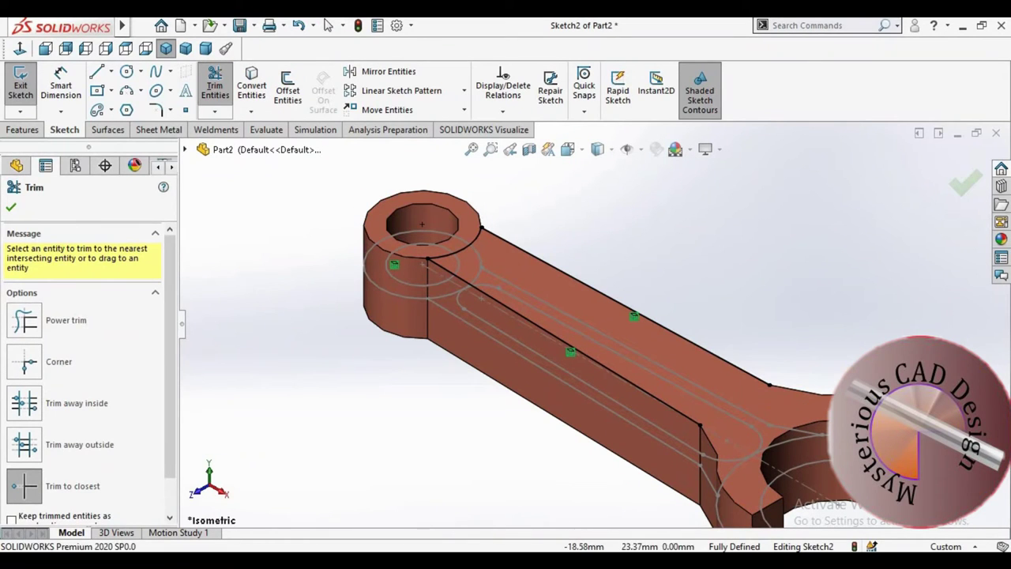
left_click(851, 341)
scroll(789, 401, "down", 3)
left_click(778, 366)
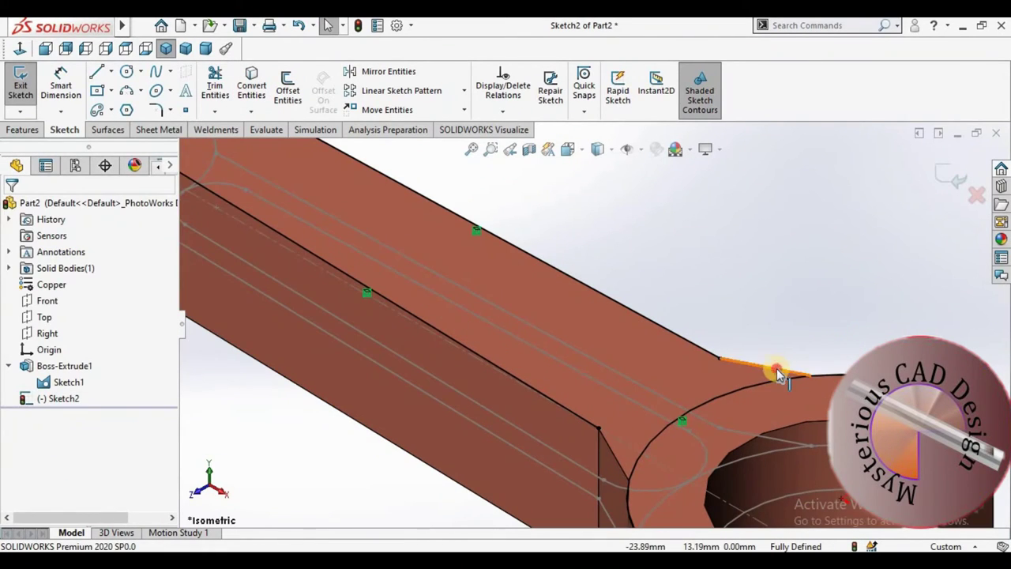
left_click(612, 450, "ctrl")
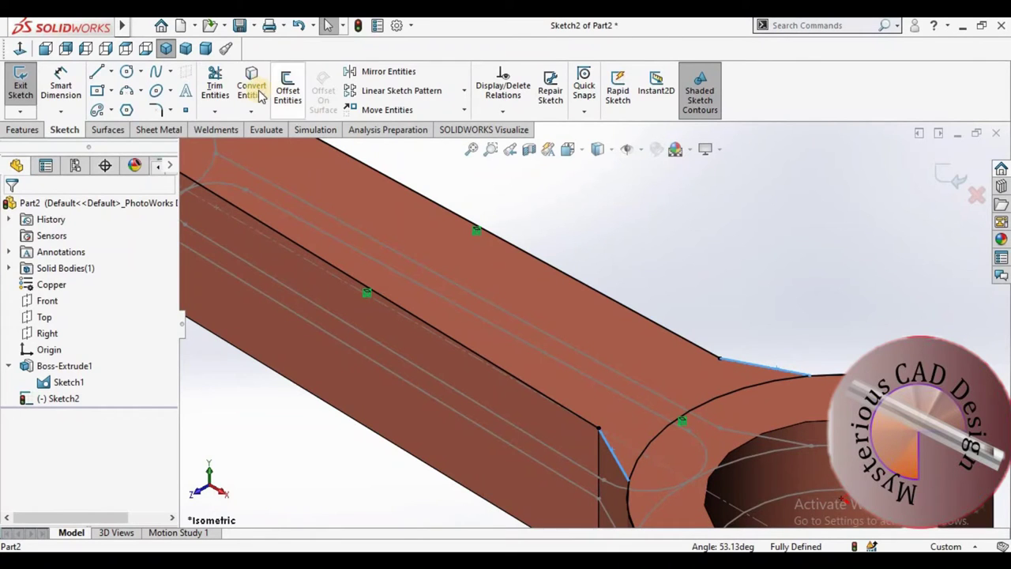
left_click(215, 85)
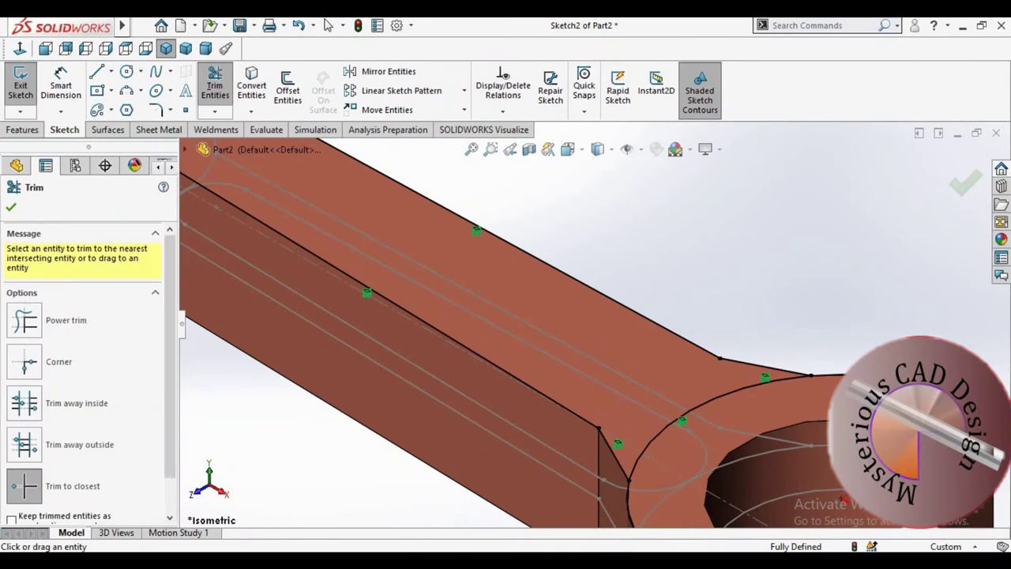
scroll(654, 470, "up", 4)
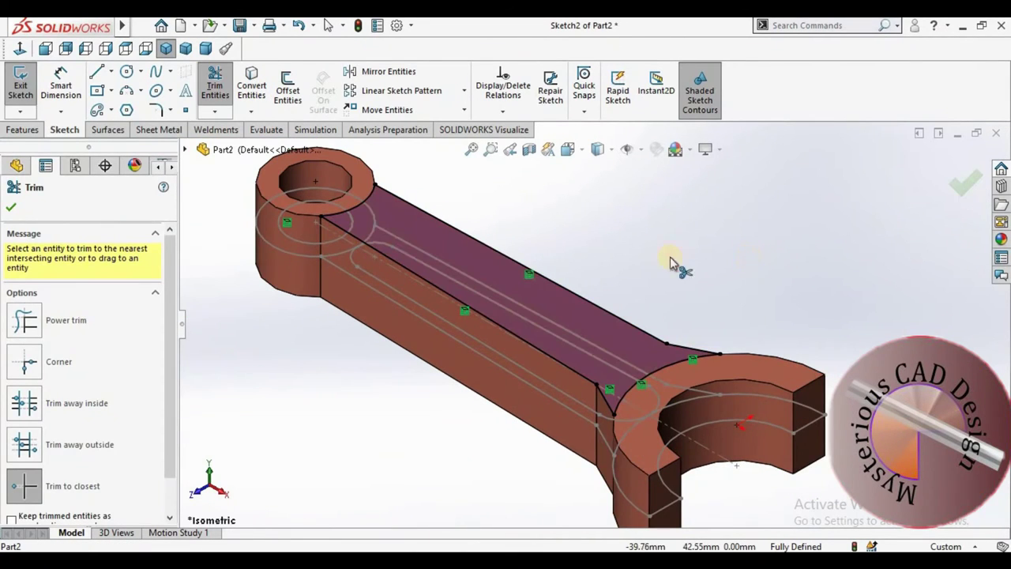
key("Escape")
Cut the arm recess outline 5 mm deep as Cut-Extrude1.
left_click(22, 129)
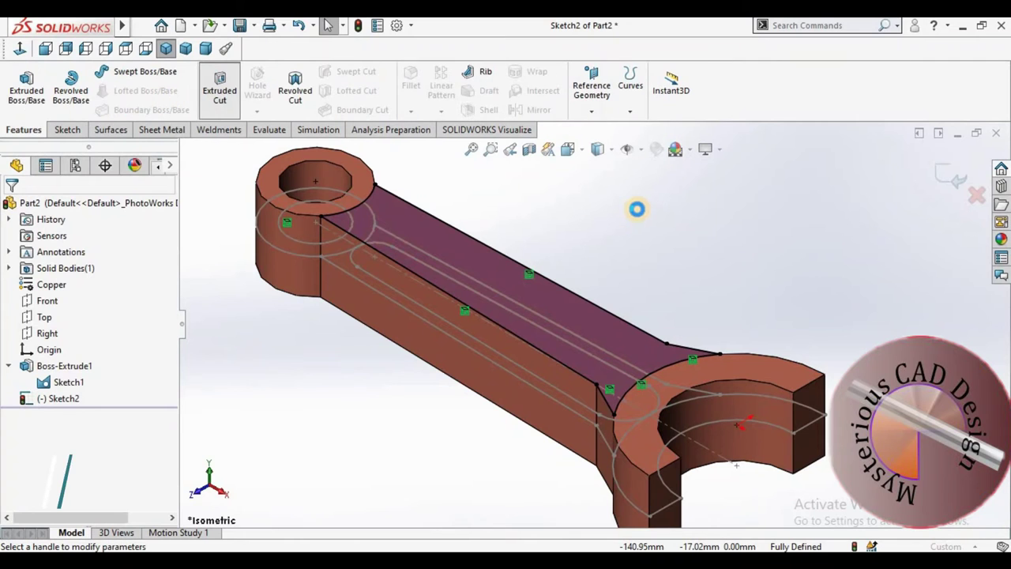
type("5")
key("Return")
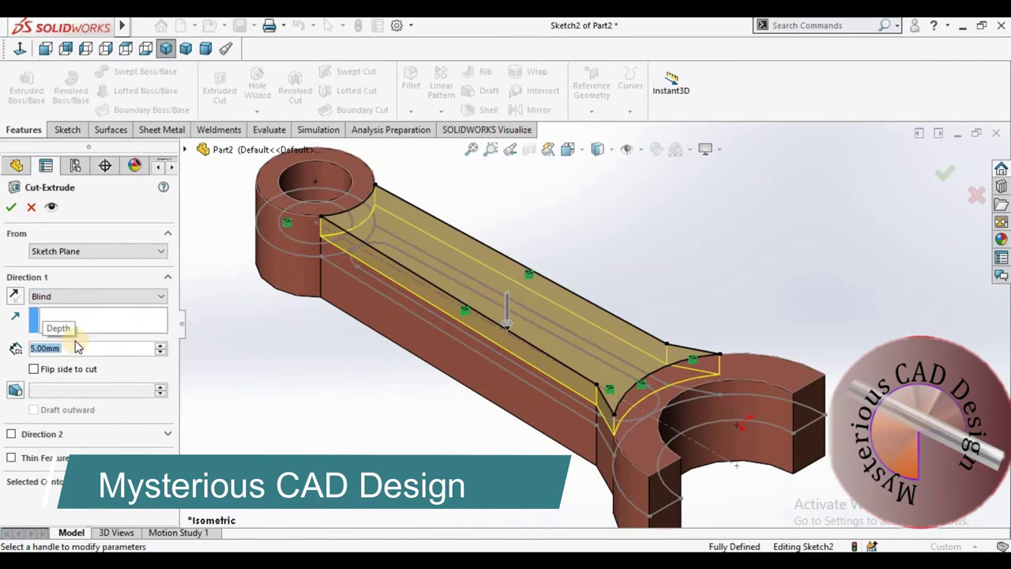
key("Return")
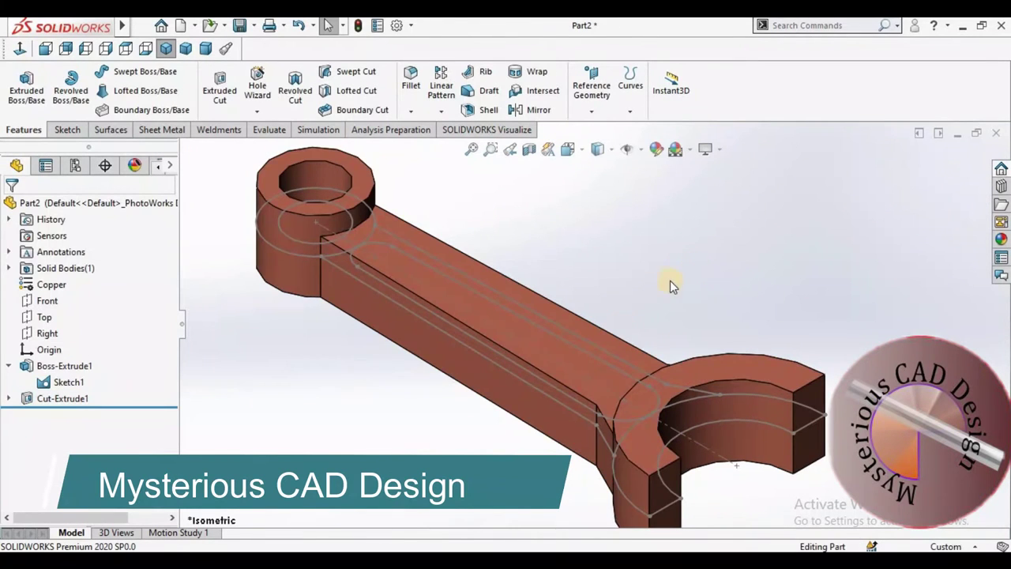
scroll(546, 315, "down", 2)
scroll(577, 300, "down", 3)
left_click(576, 300)
Sketch the slot outline on the recessed arm face.
left_click(612, 260)
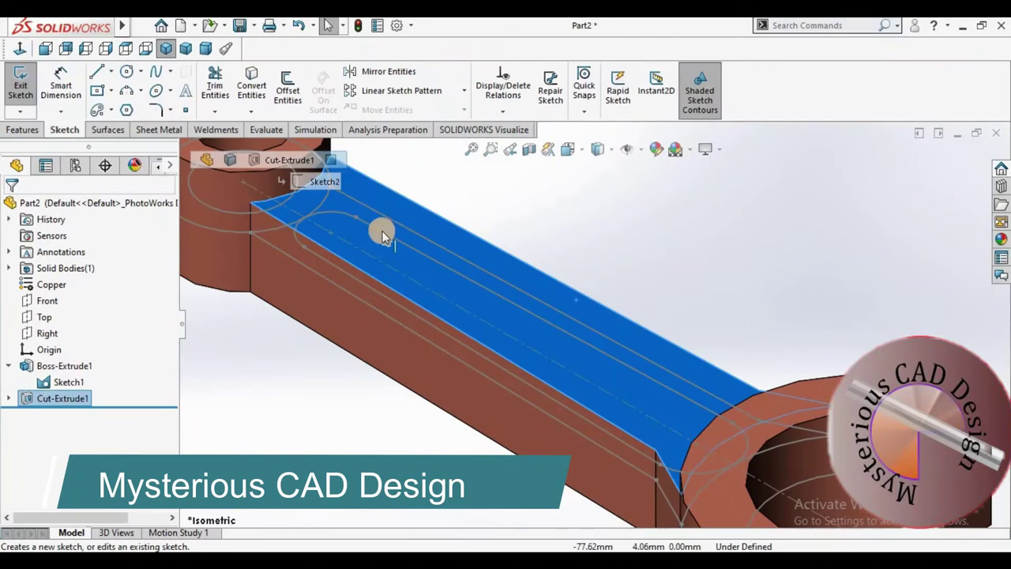
left_click(342, 217)
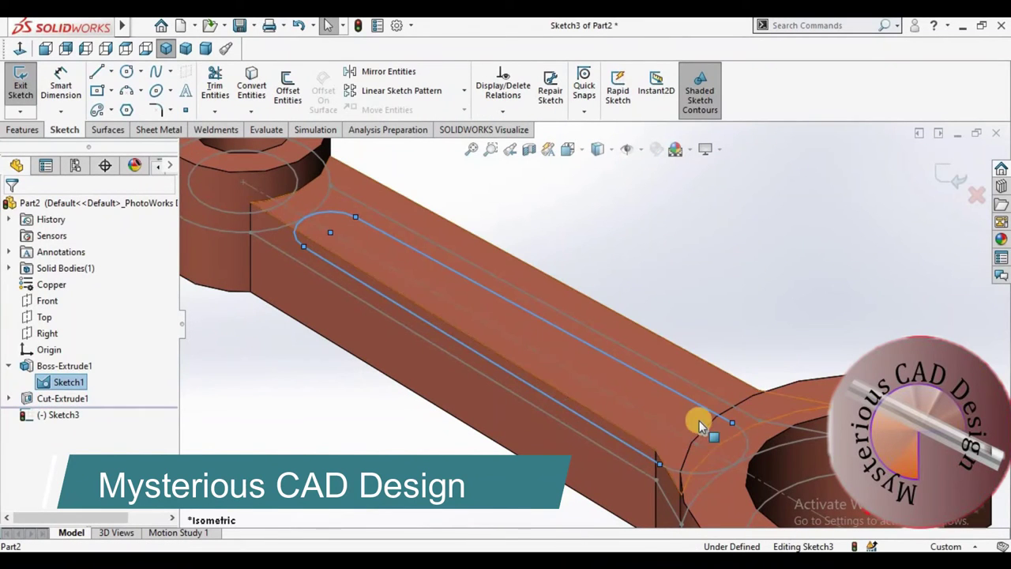
left_click(671, 466)
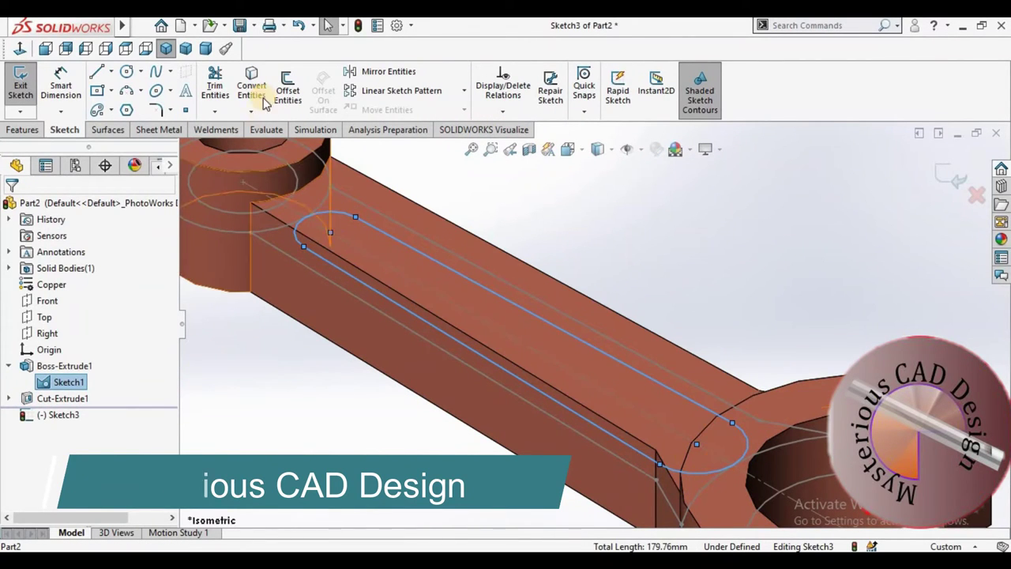
Cut the slot 2 mm deep as Cut-Extrude2 and hide the sketch curves.
left_click(22, 130)
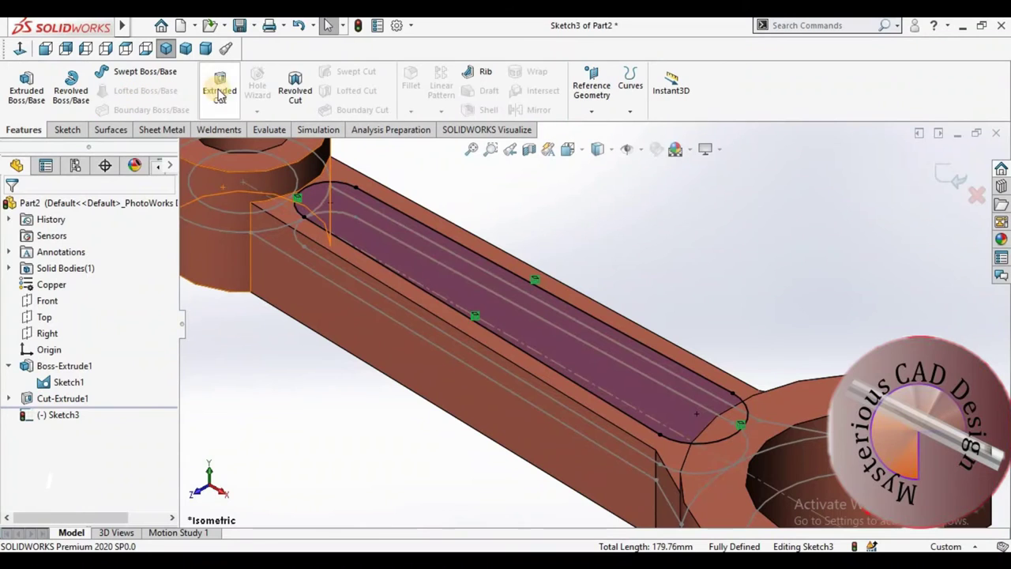
left_click(220, 88)
type("2")
key("Return")
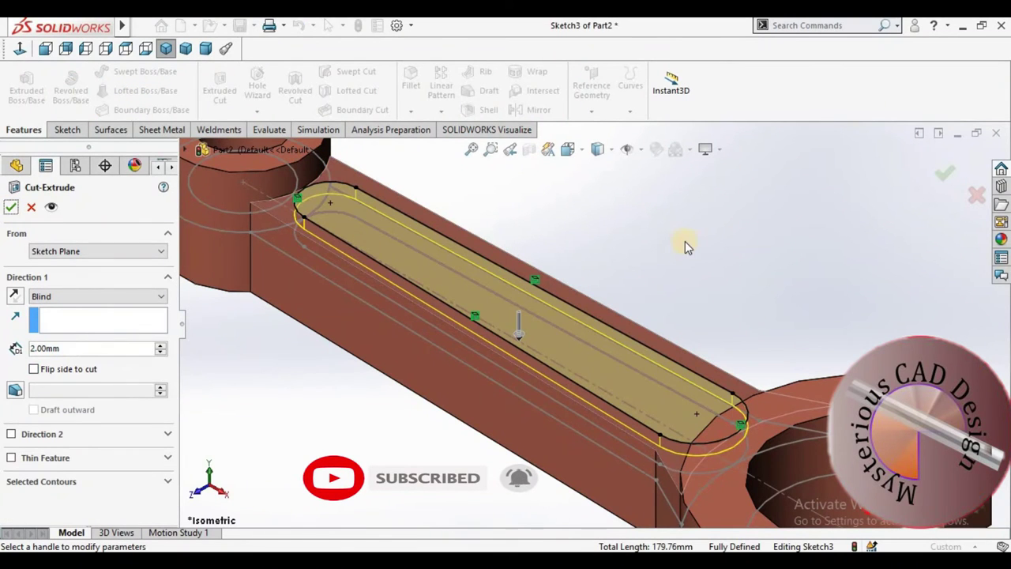
left_click(268, 208)
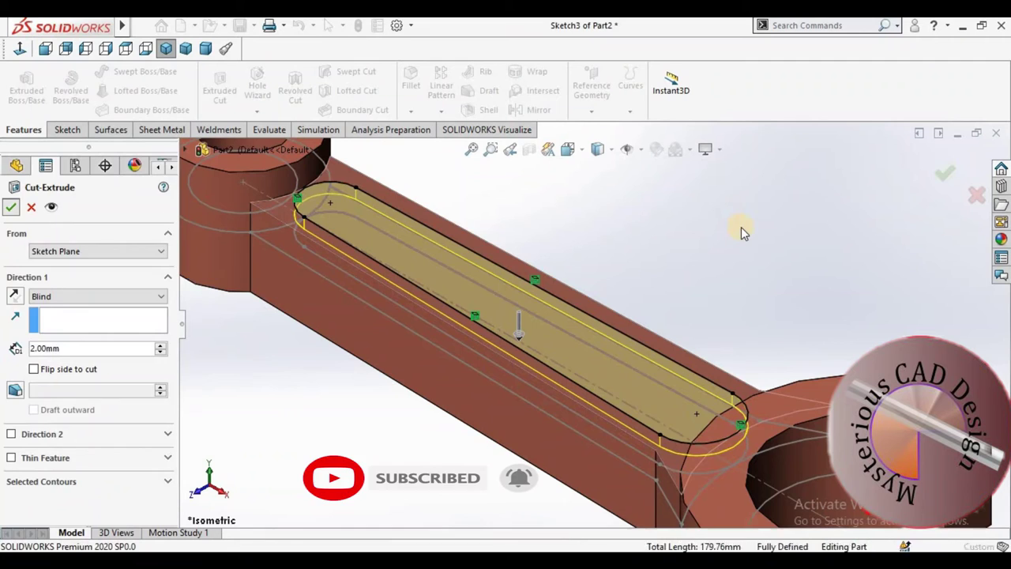
key("Return")
key("f")
left_click(622, 151)
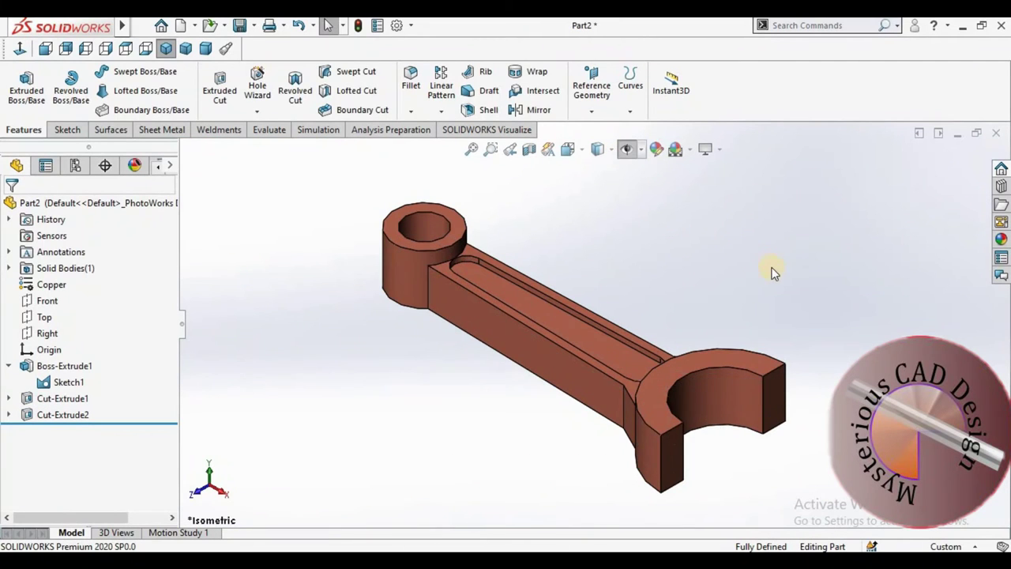
Sketch a Ø35 mm circle centred on the origin on the fork end's top face.
left_click(684, 370)
left_click(815, 326)
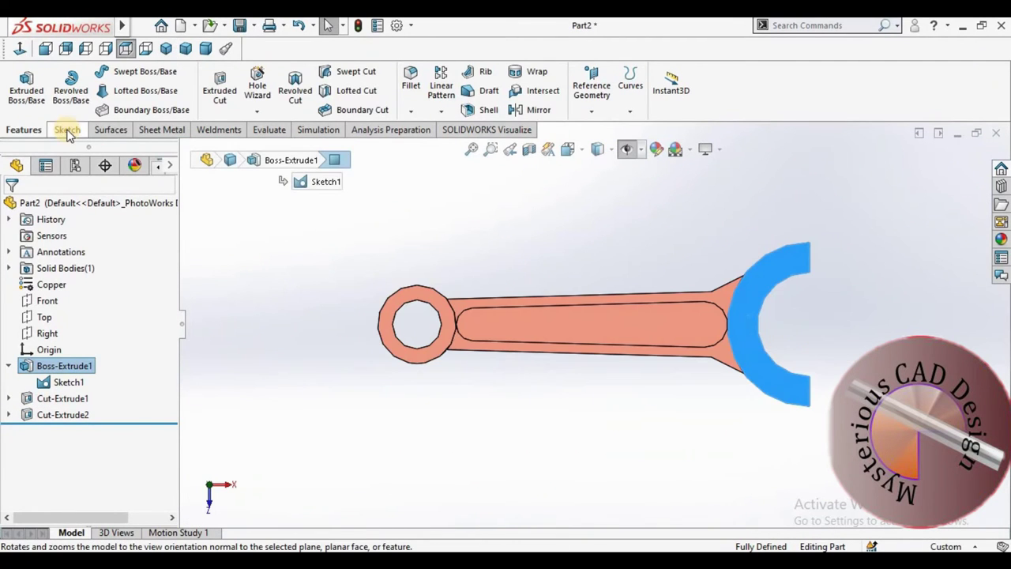
left_click(67, 129)
left_click(127, 71)
left_click(810, 325)
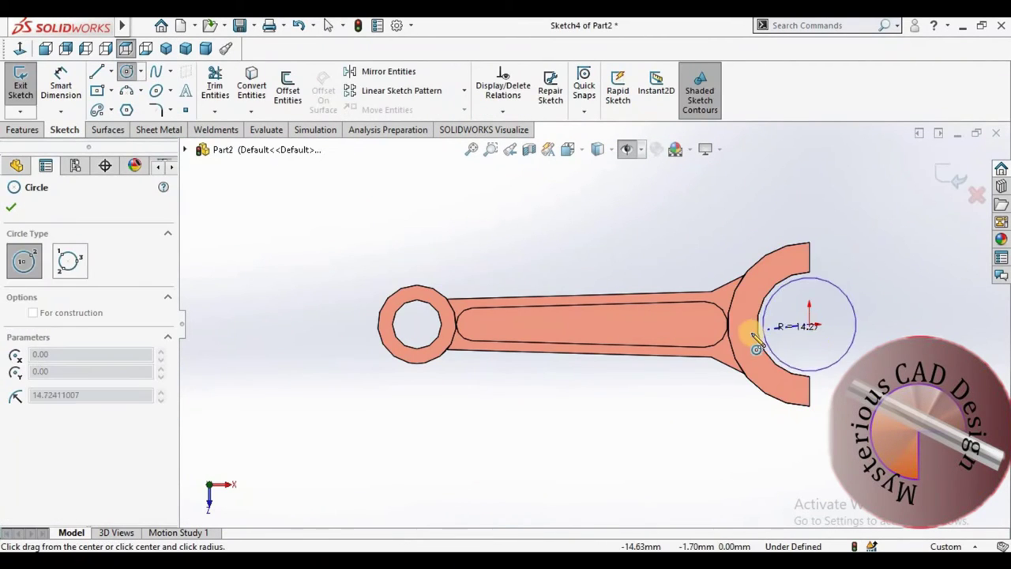
key("Escape")
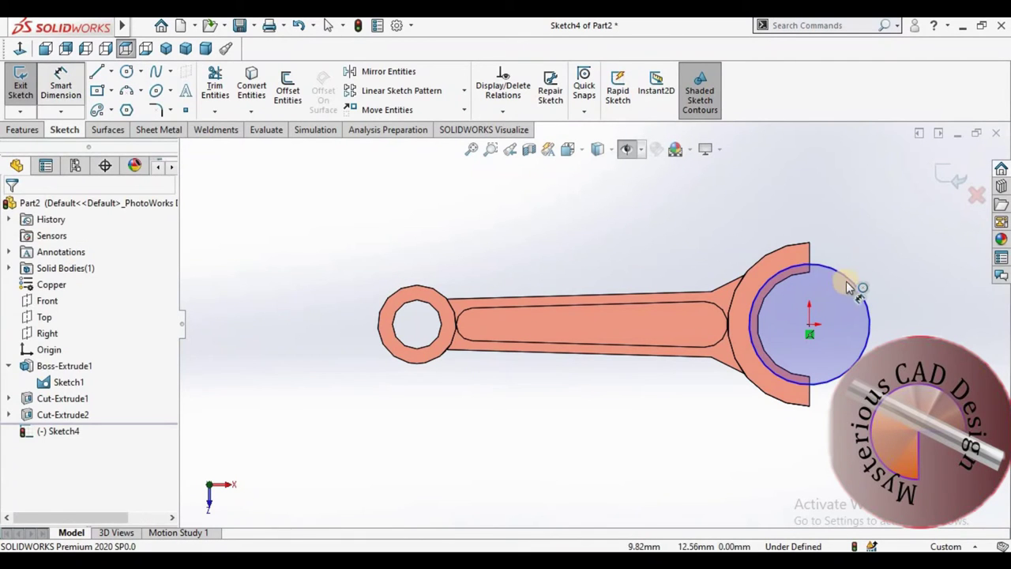
left_click(854, 278)
left_click(895, 237)
type("35")
key("Return")
Cut the circle 1 mm into the fork end as Cut-Extrude3, then return to isometric view.
key("ctrl+7")
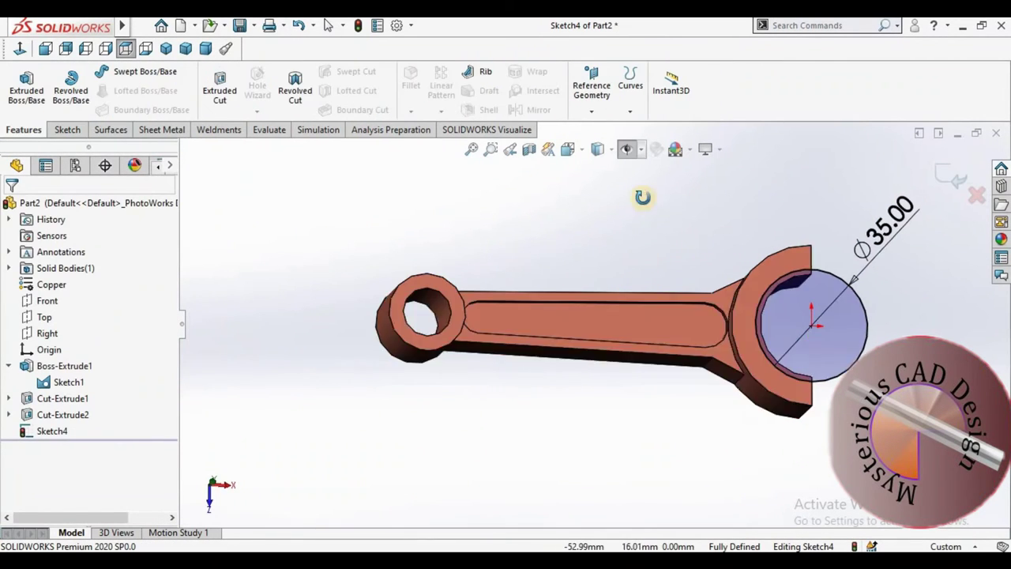
right_click(254, 235)
left_click(166, 48)
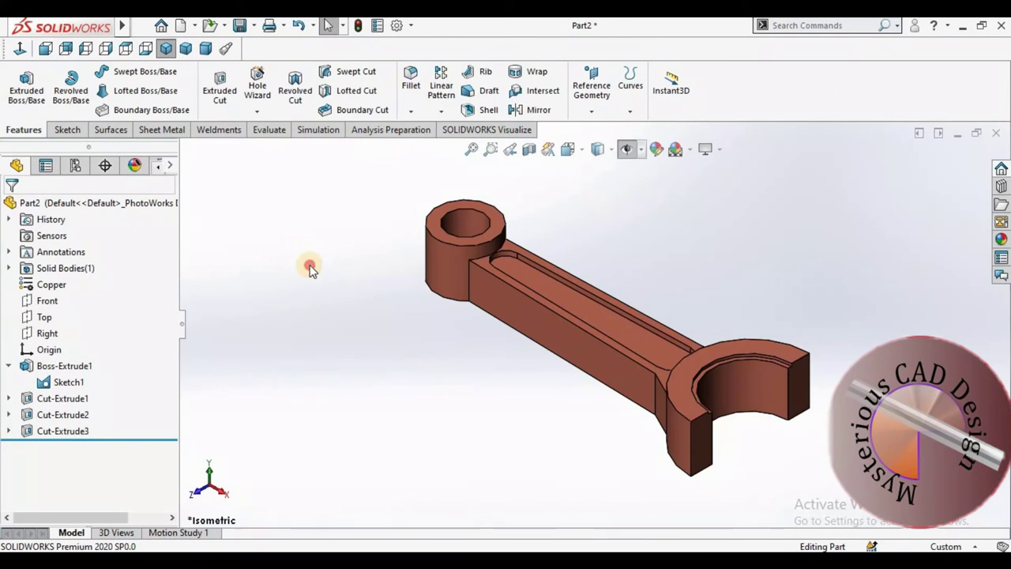
Mirror Cut-Extrude1, Cut-Extrude2 and Cut-Extrude3 about the Top plane as Mirror1.
left_click(44, 318)
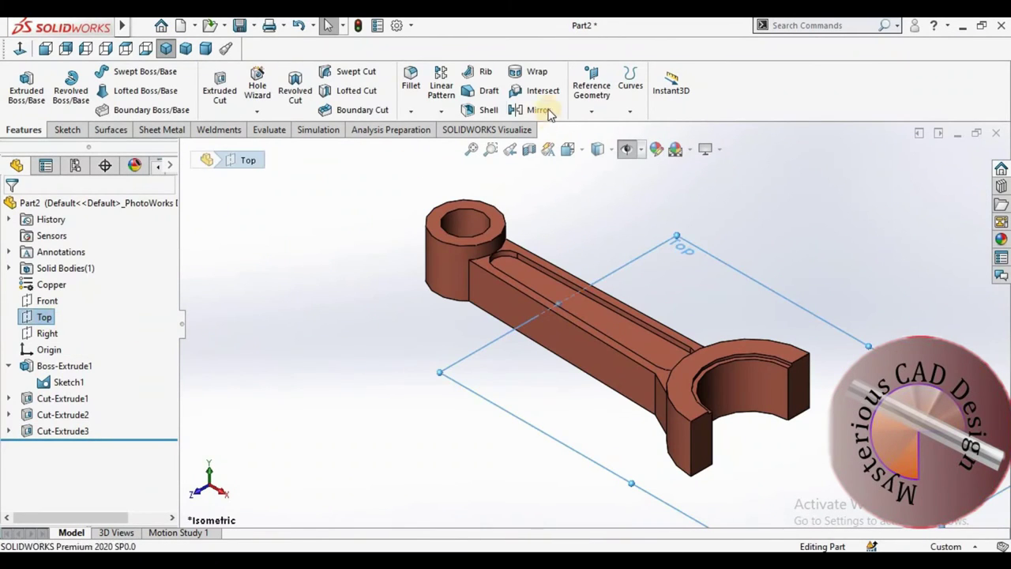
left_click(581, 304)
scroll(701, 361, "down", 3)
left_click(740, 367)
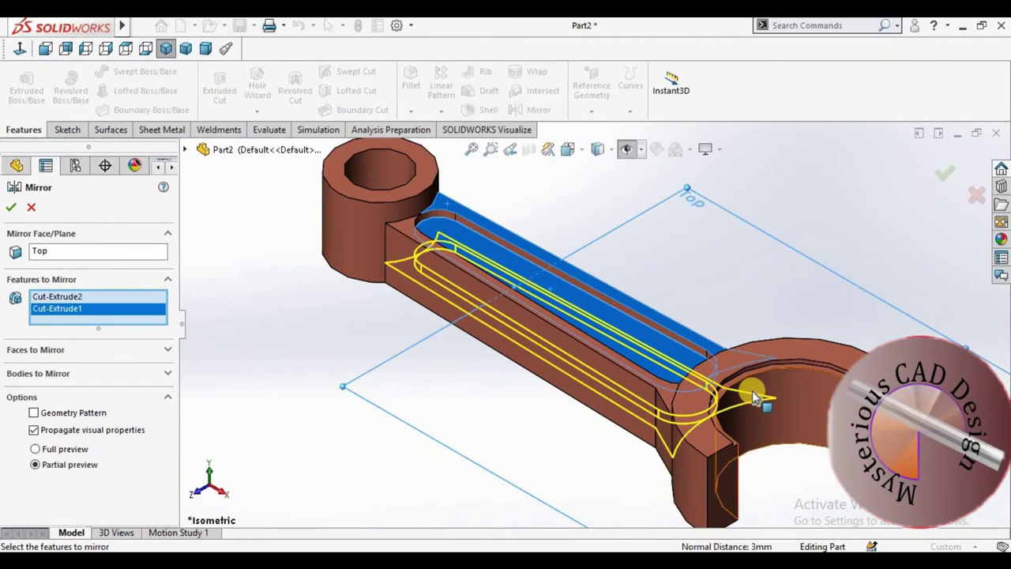
scroll(720, 283, "down", 5)
left_click(720, 283)
scroll(727, 320, "up", 5)
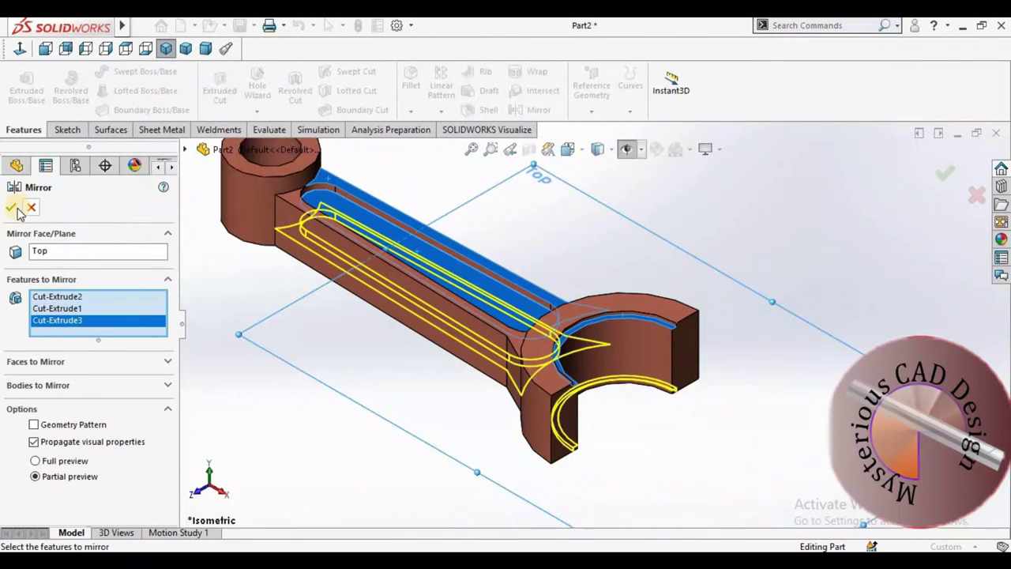
right_click(466, 338)
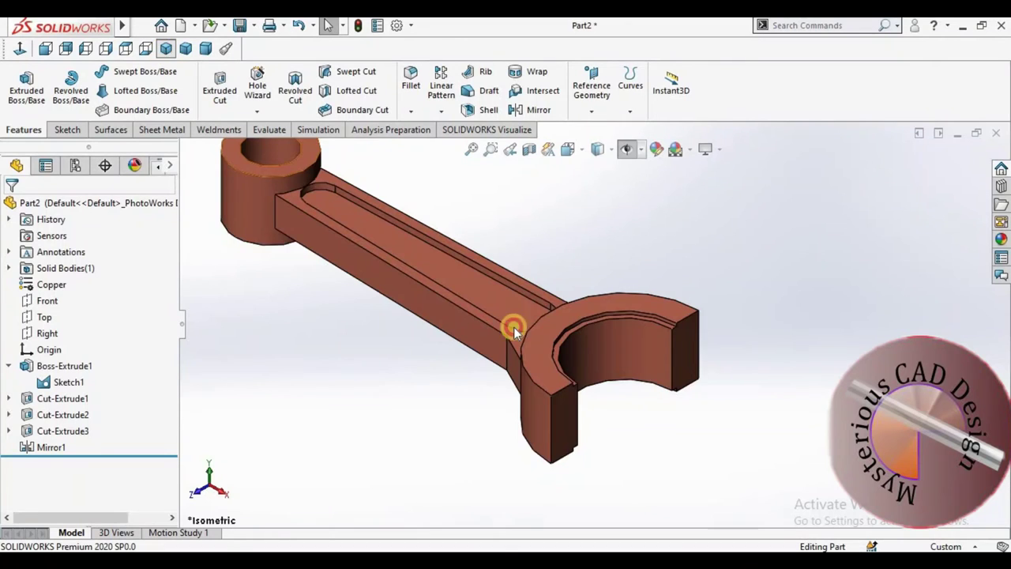
key("f")
mouse_move(758, 451)
middle_mouse_down()
mouse_move(869, 221)
mouse_move(788, 327)
mouse_move(600, 376)
mouse_move(497, 372)
mouse_move(729, 375)
mouse_move(774, 418)
mouse_move(758, 407)
middle_mouse_up()
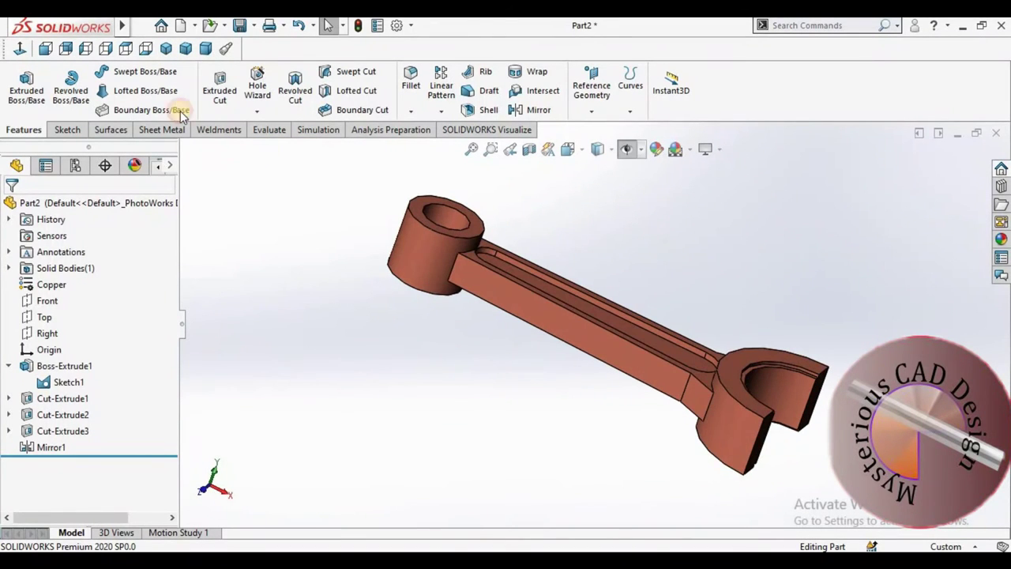
left_click(165, 49)
scroll(678, 399, "down", 3)
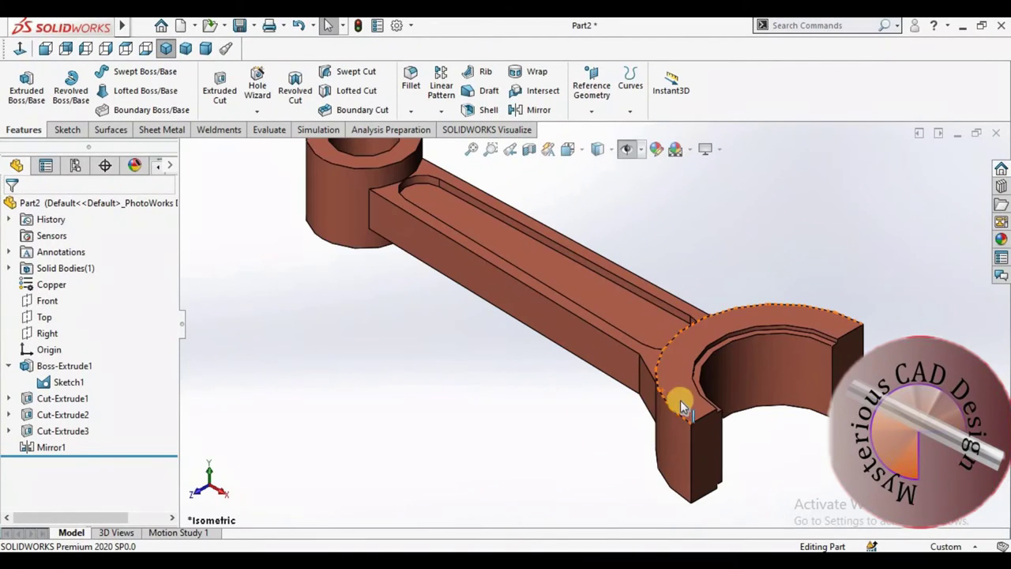
On the Top plane, draw the lug outline lines below the fork with a vertical closing line.
left_click(47, 316)
left_click(134, 295)
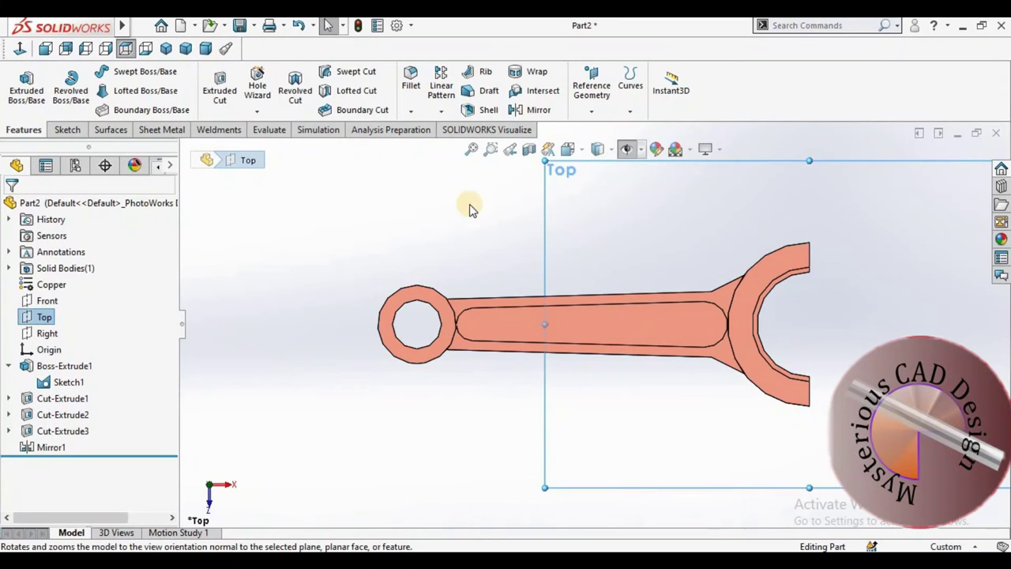
left_click(68, 130)
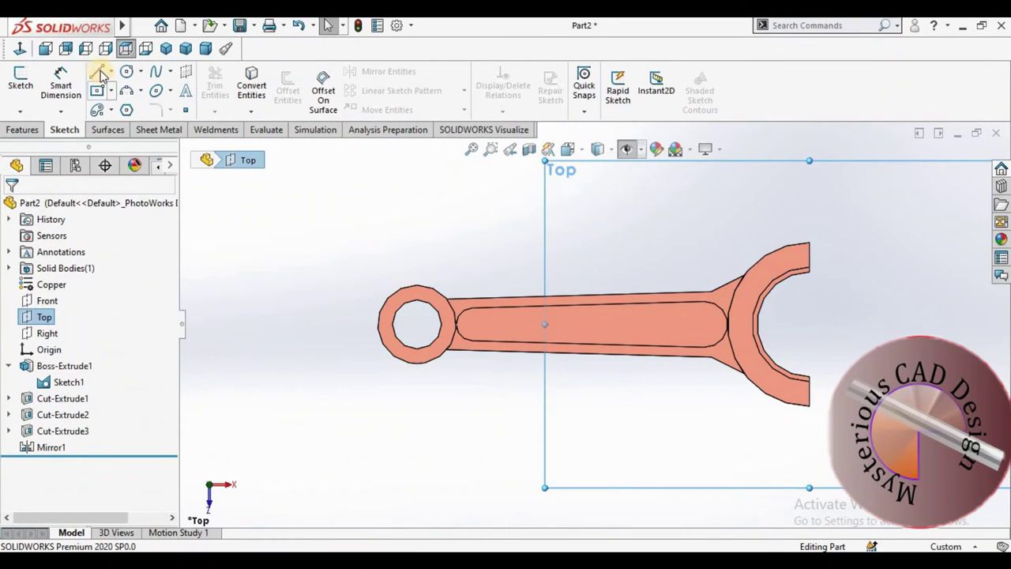
left_click(770, 396)
left_click(770, 451)
scroll(818, 419, "down", 5)
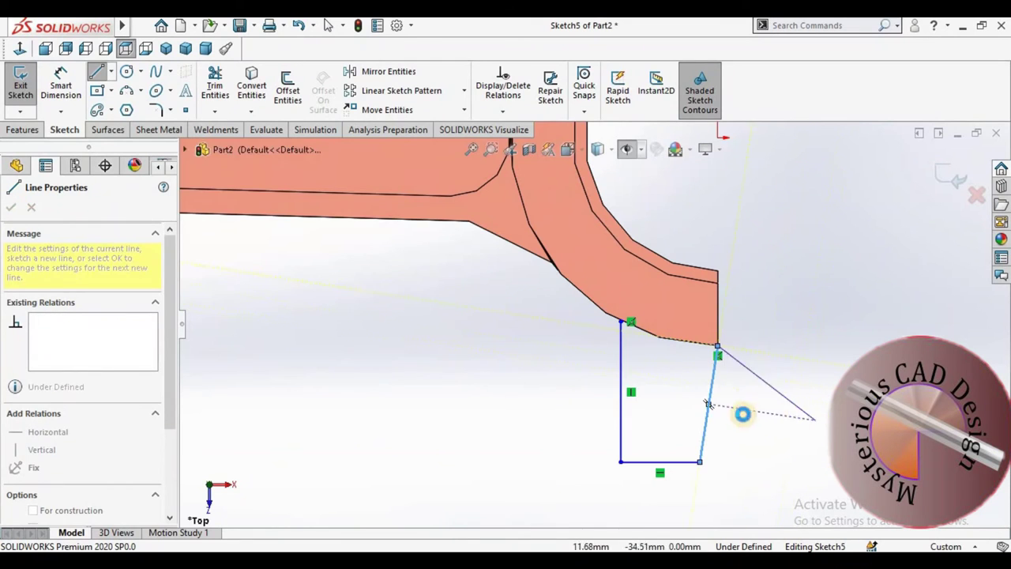
left_click(717, 356)
key("Escape")
left_click(710, 411)
left_click(778, 344)
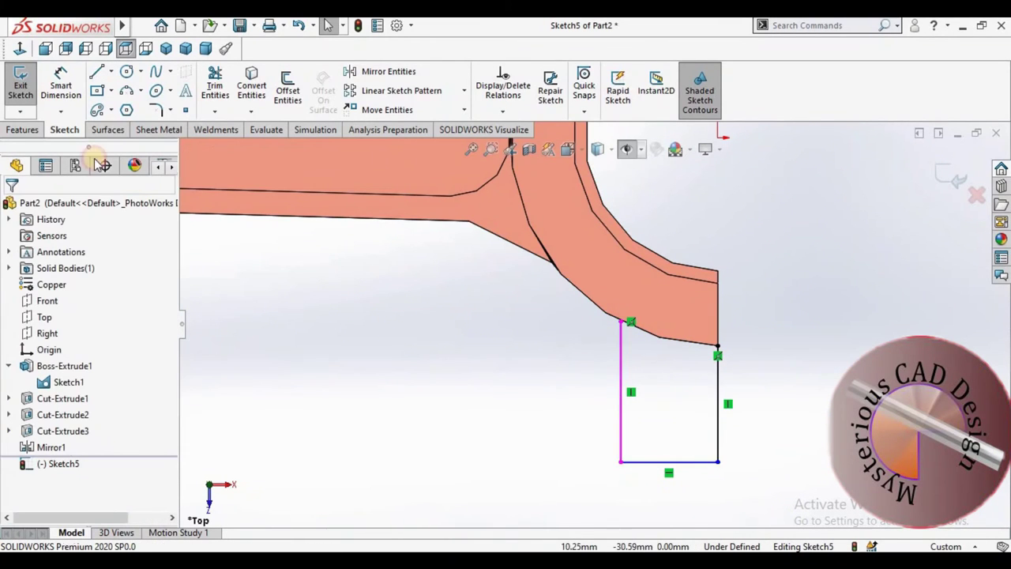
Dimension the lug 30 mm from the origin and 10 mm wide, then select the fork's curved edge.
left_click(61, 86)
scroll(680, 237, "up", 2)
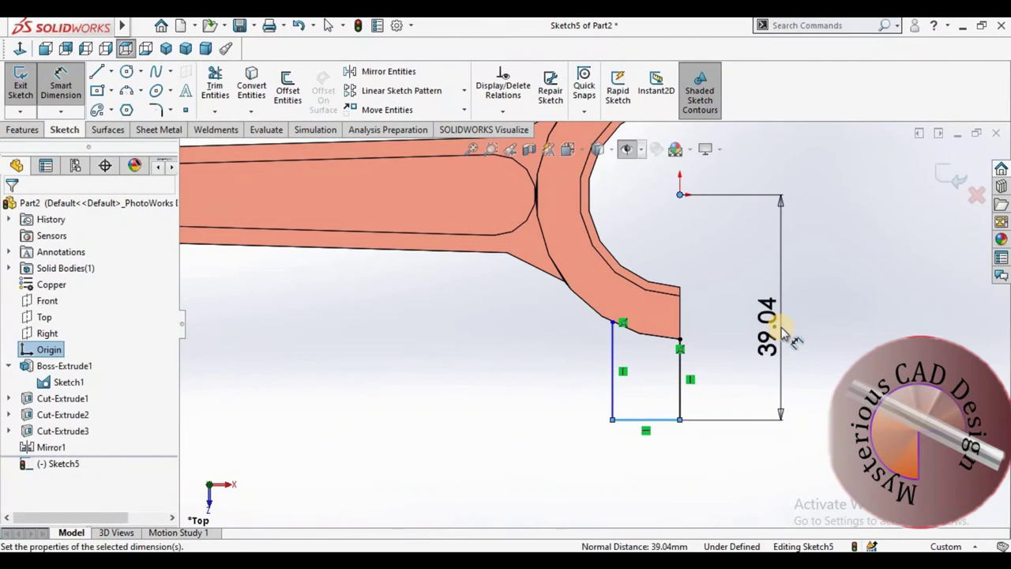
left_click(783, 332)
type("30")
key("Return")
left_click(653, 401)
left_click(653, 444)
key("Return")
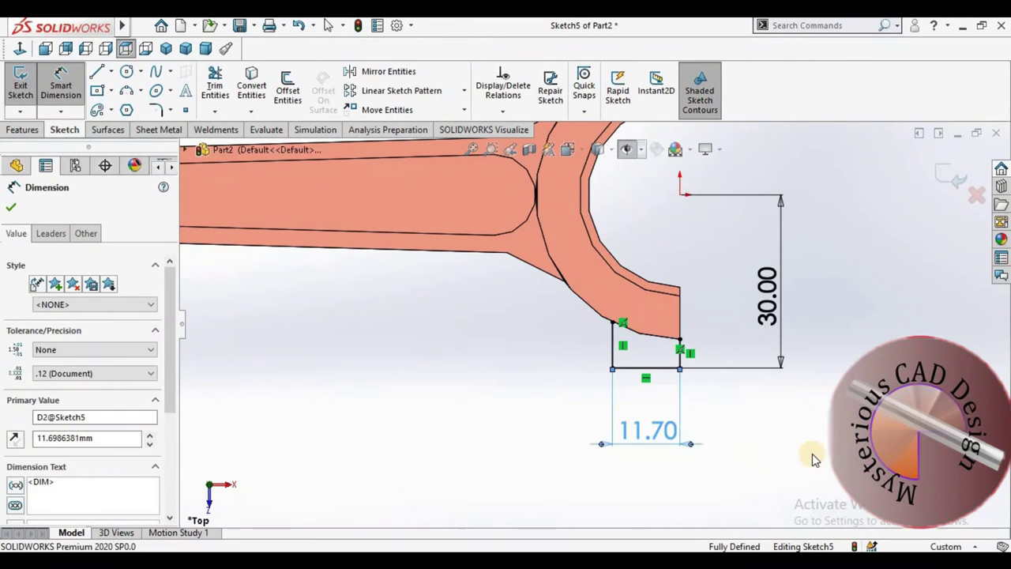
left_click(806, 453)
scroll(669, 308, "down", 1)
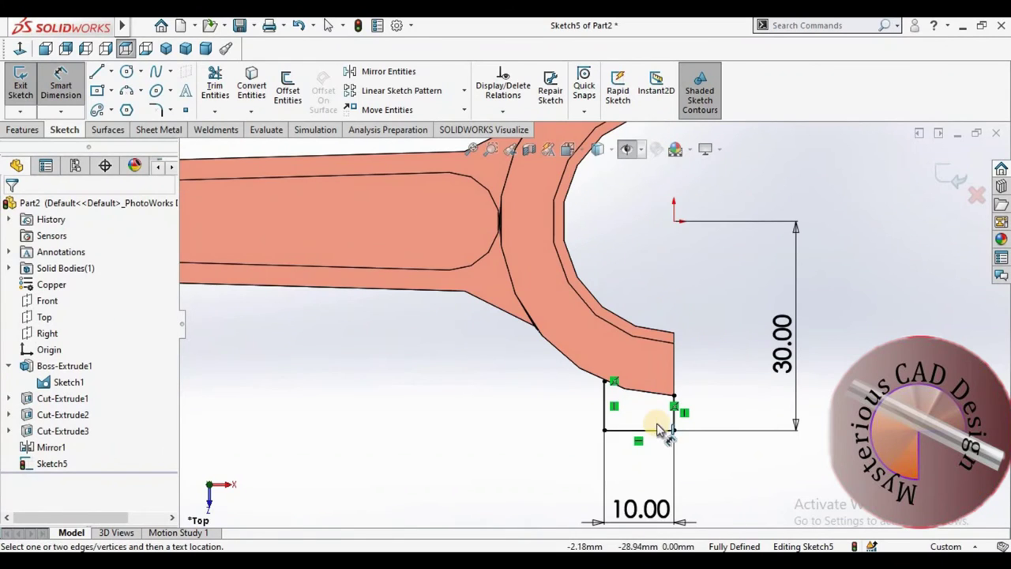
key("Escape")
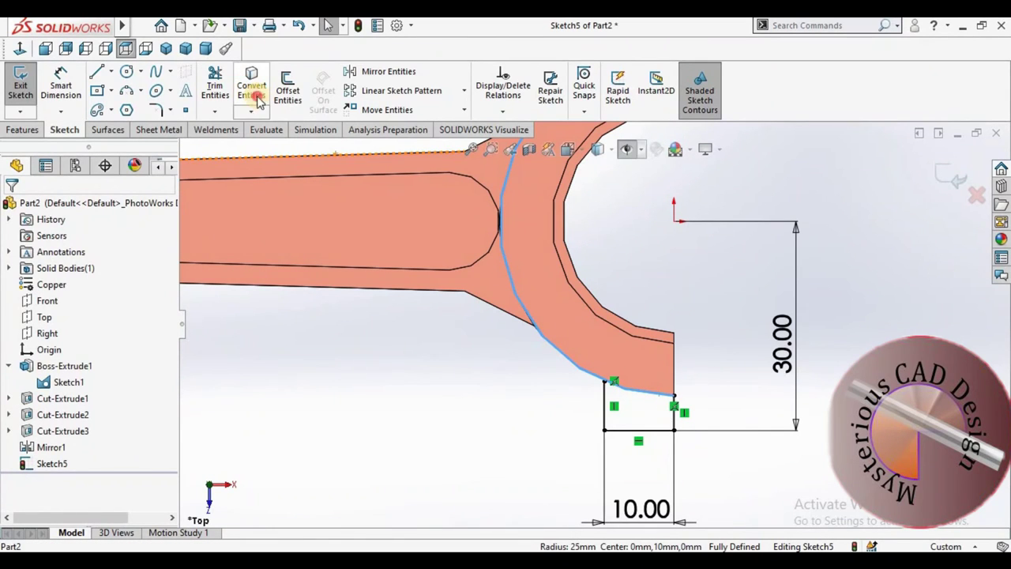
middle_click_drag(731, 377, 641, 305, "ctrl")
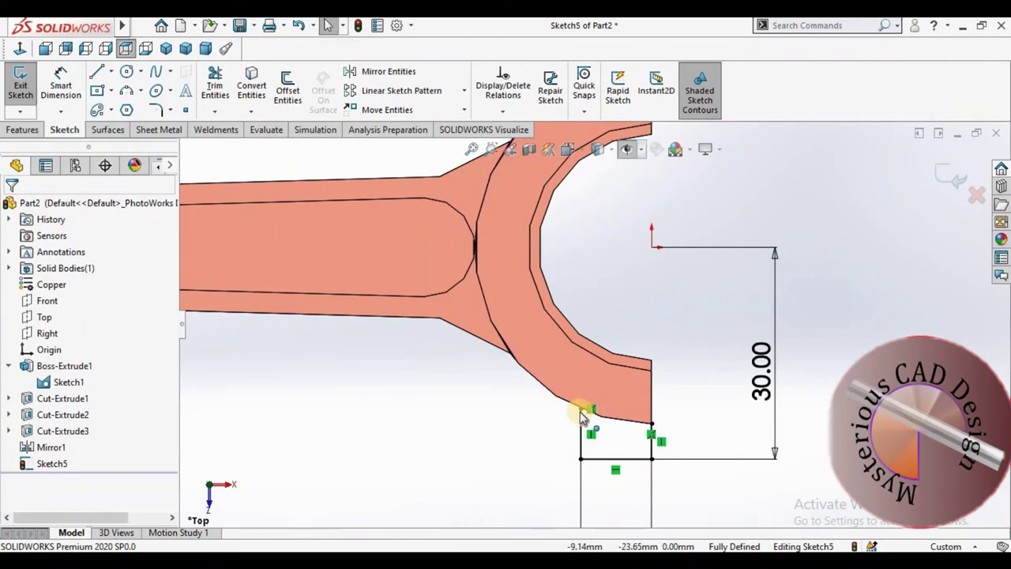
left_click(565, 401)
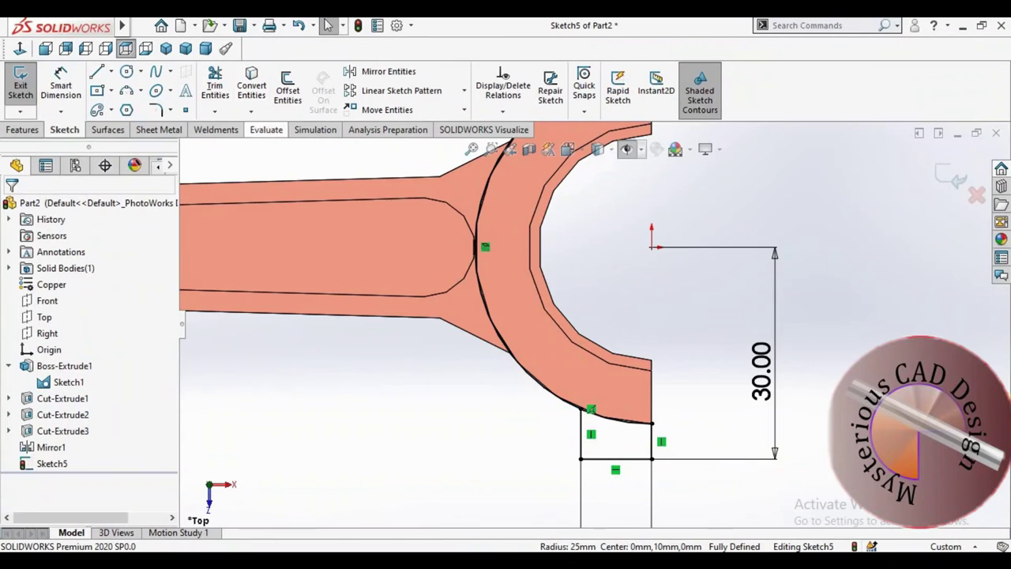
Draw a centreline from the origin along the rod axis.
key("z")
left_click(111, 71)
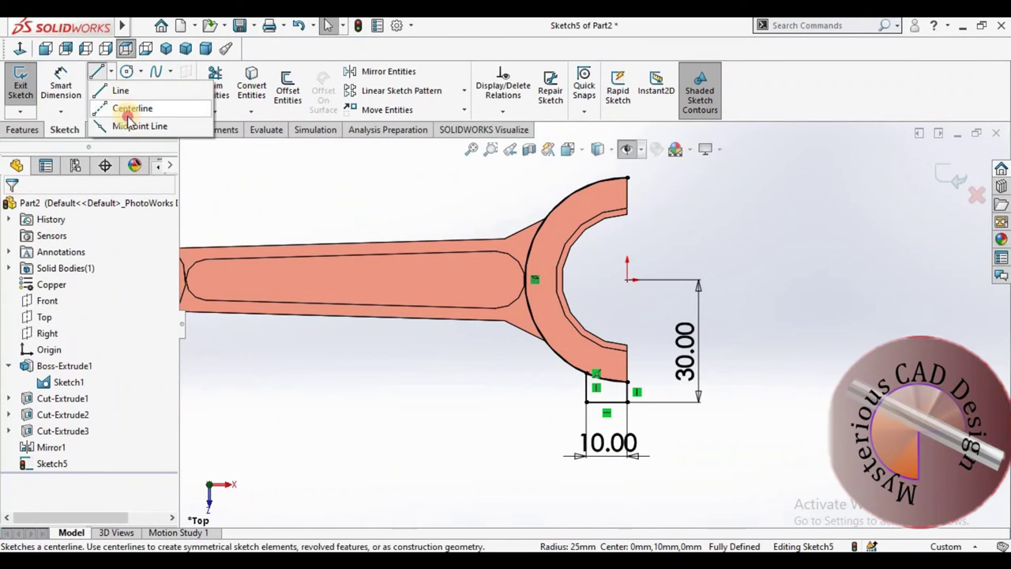
left_click(142, 123)
left_click(628, 279)
left_click(455, 280)
key("Escape")
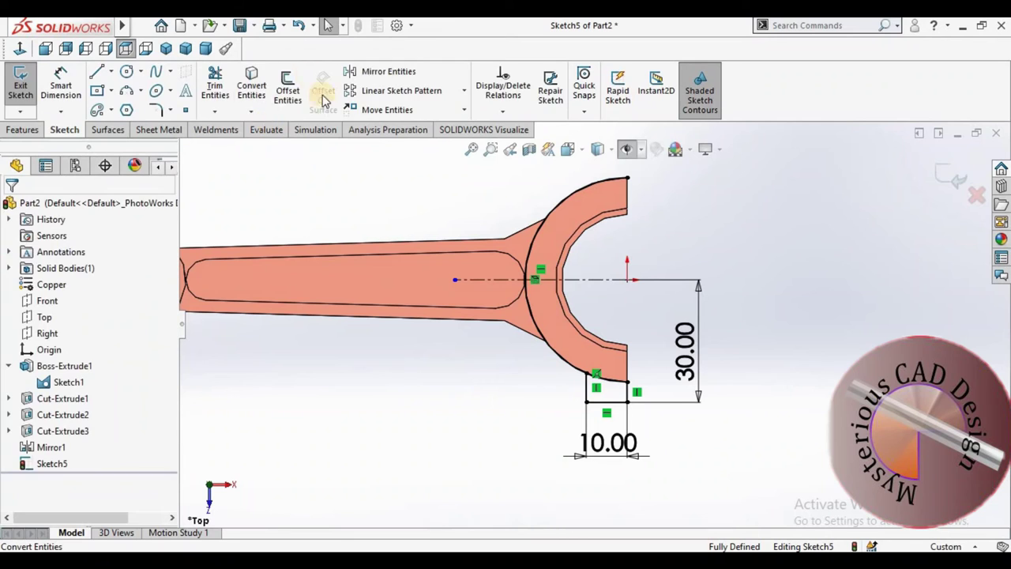
Mirror the three lug lines about the centreline to the other fork tip.
left_click(385, 72)
left_click(587, 389)
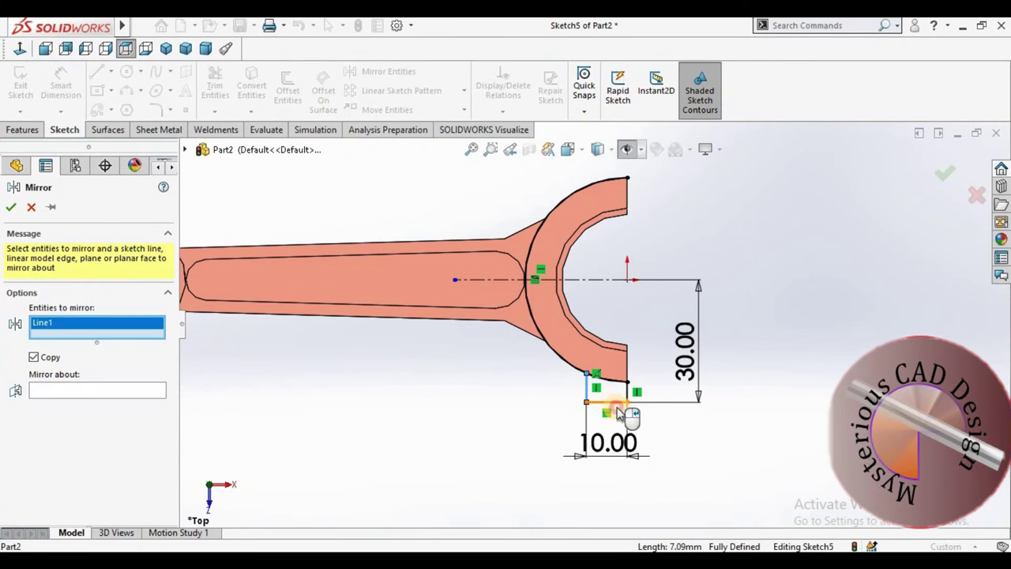
left_click(612, 401)
scroll(620, 404, "down", 3)
left_click(620, 354)
left_click(118, 403)
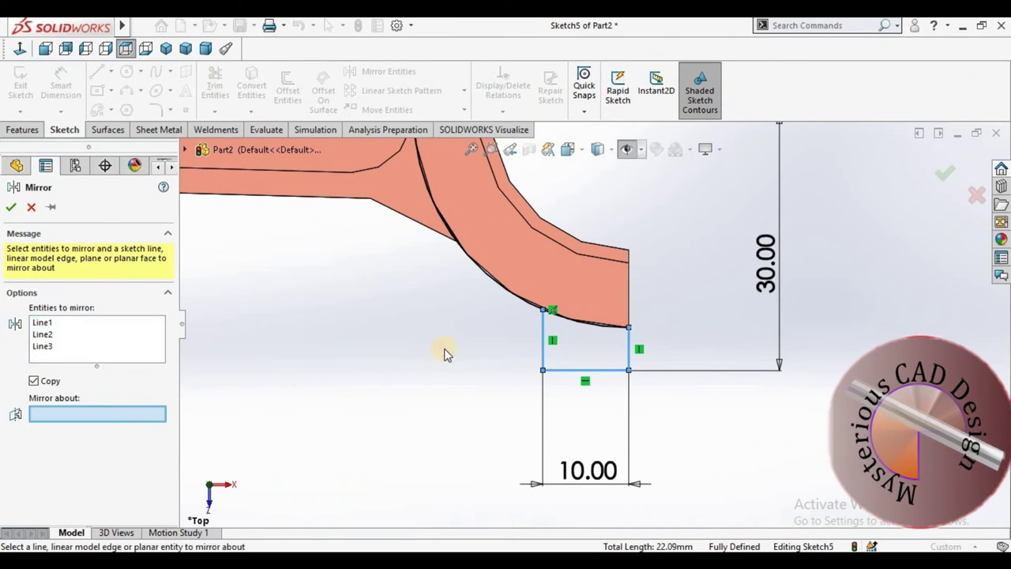
scroll(594, 323, "up", 4)
left_click(599, 239)
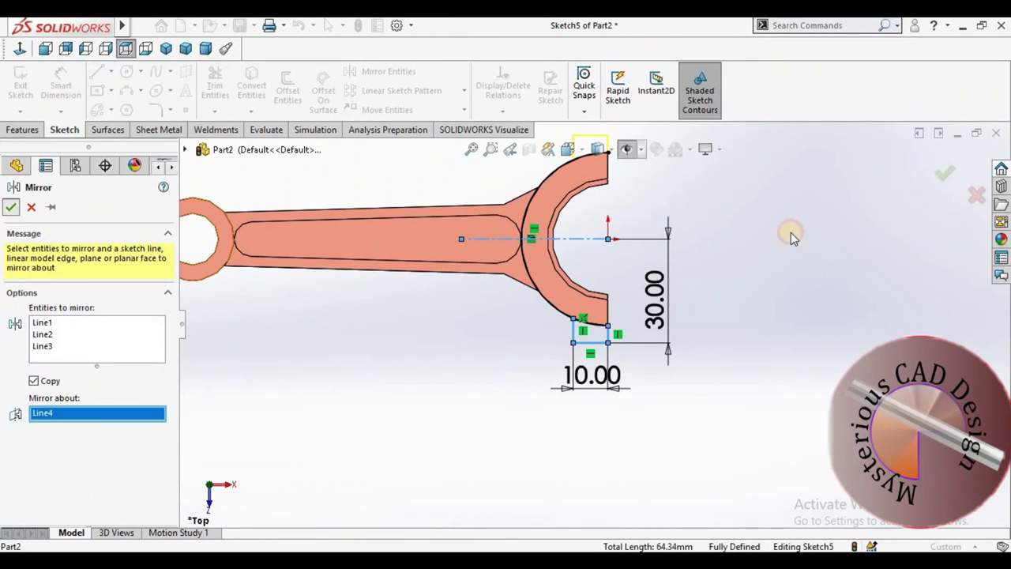
right_click(791, 232)
Trim away the extra arc segment between the lugs.
left_click(215, 84)
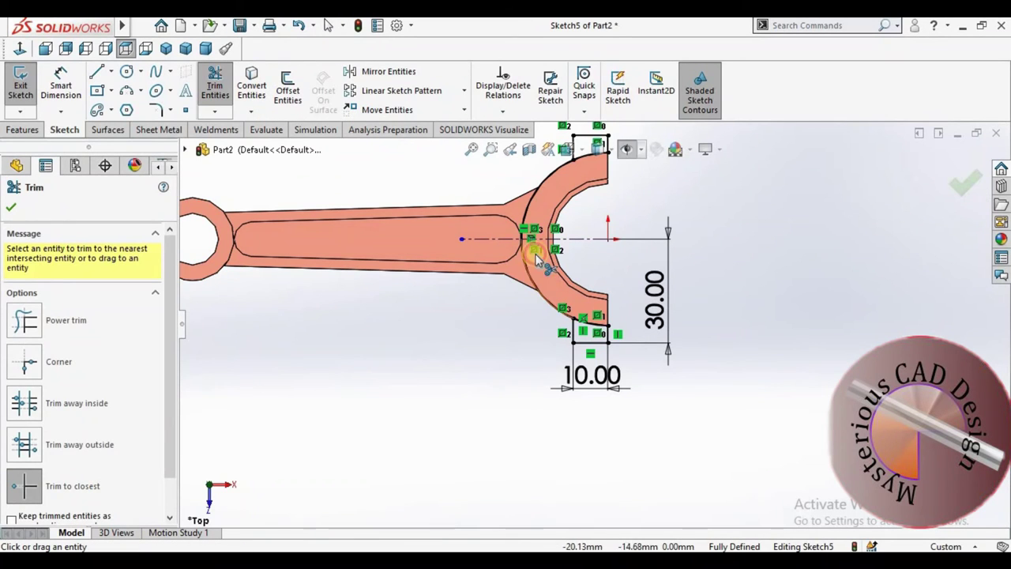
left_click(536, 260)
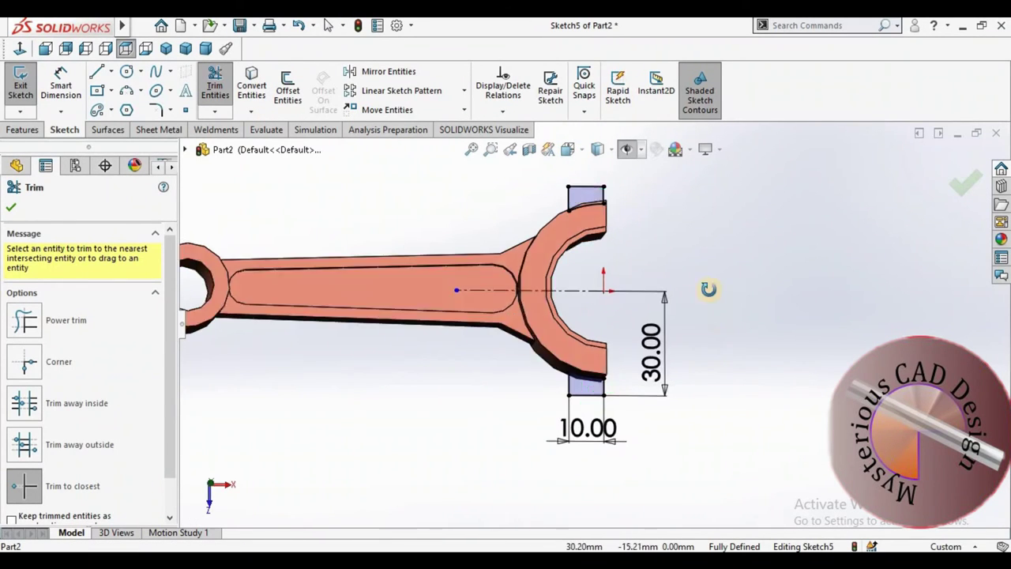
middle_click_drag(706, 289, 655, 237)
left_click(11, 207)
Extrude both lug profiles Mid Plane as Boss-Extrude2 and view the part isometrically.
left_click(24, 130)
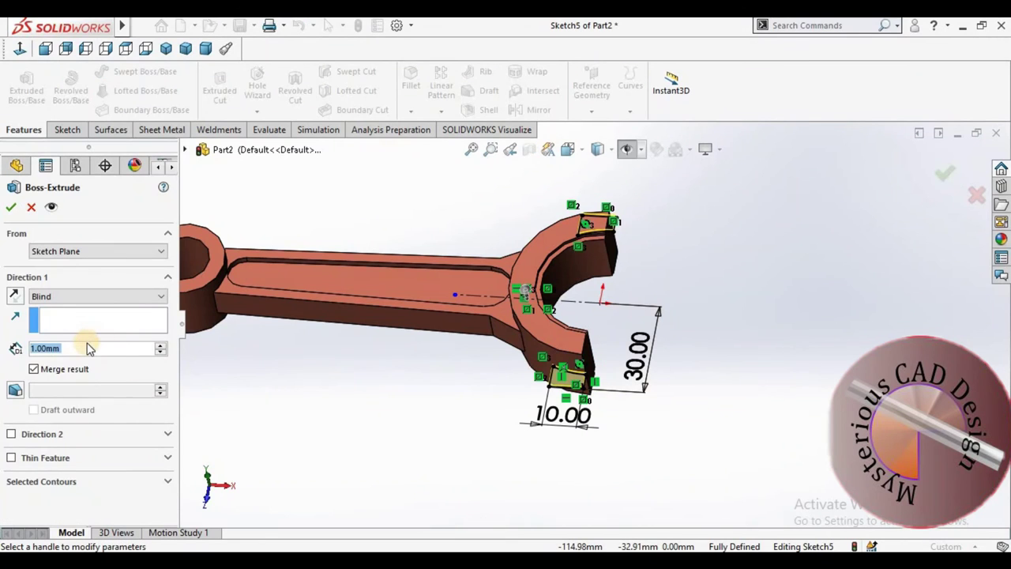
left_click(64, 303)
left_click(47, 371)
key("Return")
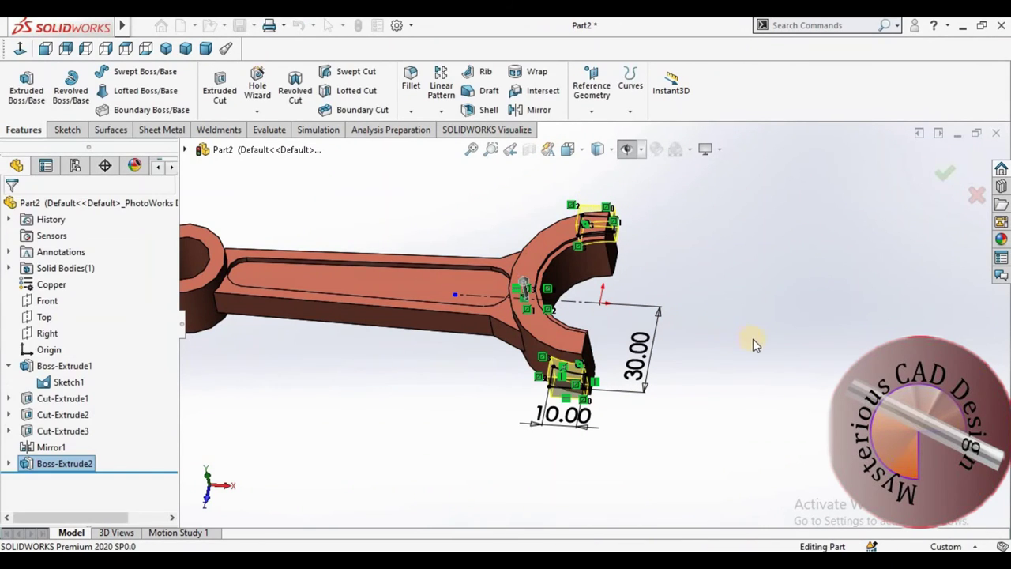
left_click(166, 49)
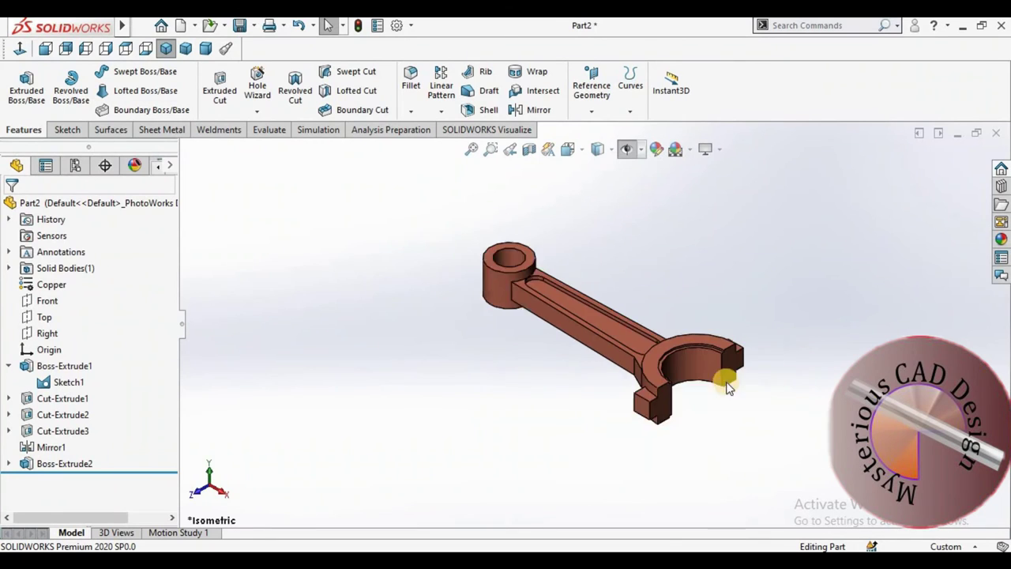
scroll(549, 388, "down", 3)
Sketch two circles on the flat lug end face, viewed normal to it.
left_click(548, 385)
left_click(680, 342)
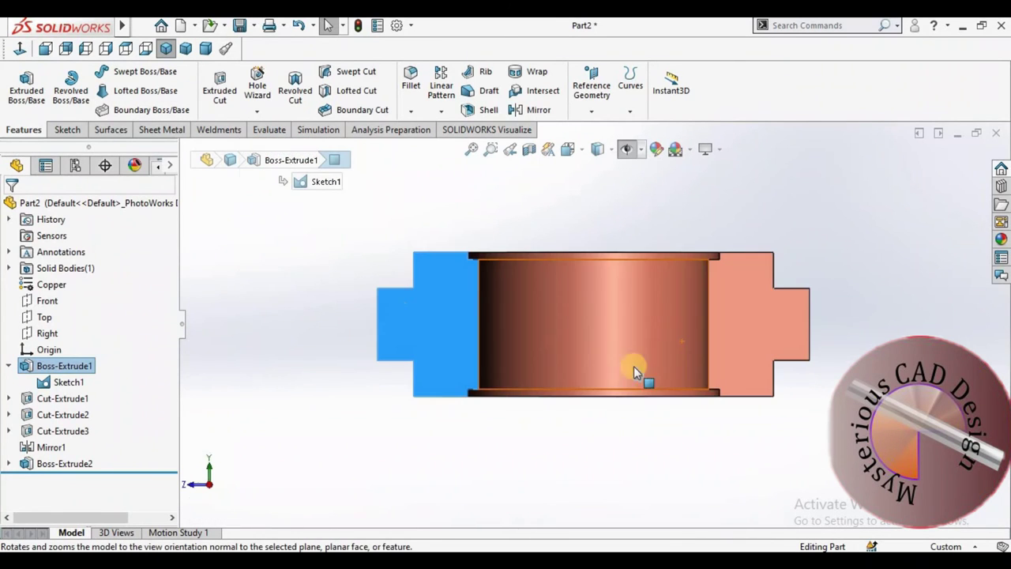
left_click(67, 129)
left_click(127, 71)
left_click(423, 308)
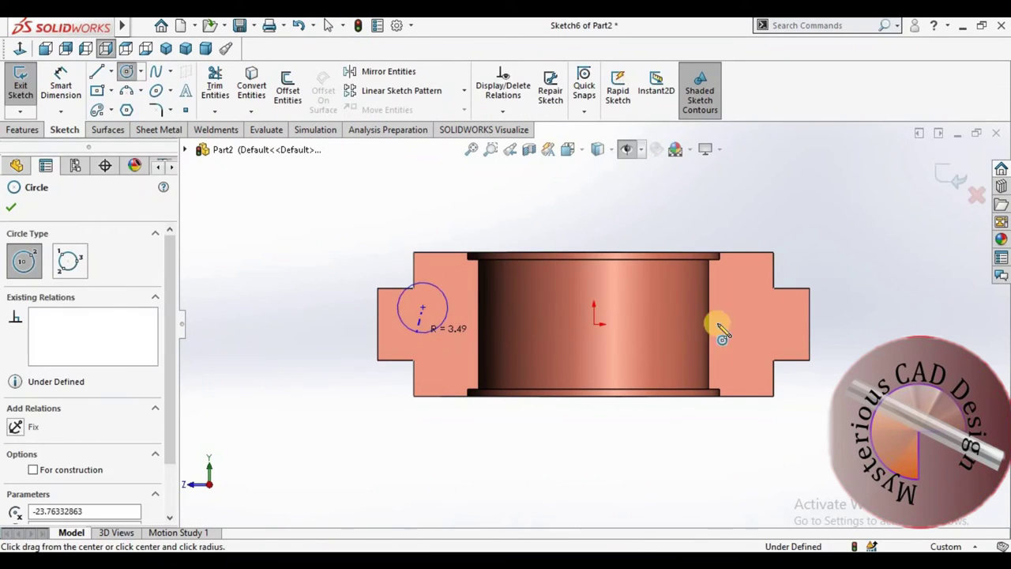
left_click(759, 319)
left_click(784, 326)
key("Escape")
Make both circle centres horizontal with the origin and the two circles equal.
left_click(425, 316)
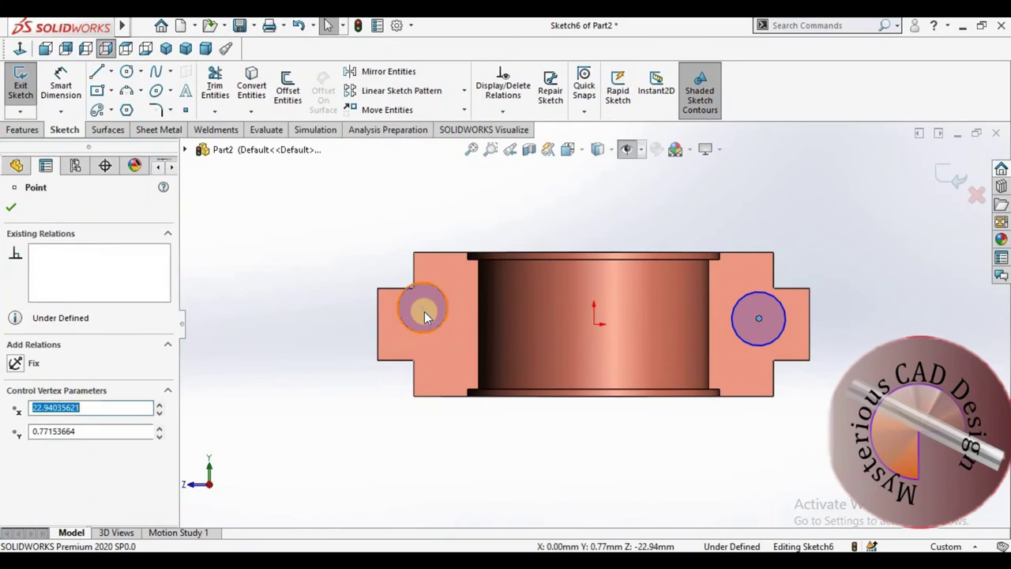
left_click(596, 328, "ctrl")
left_click(759, 318, "ctrl")
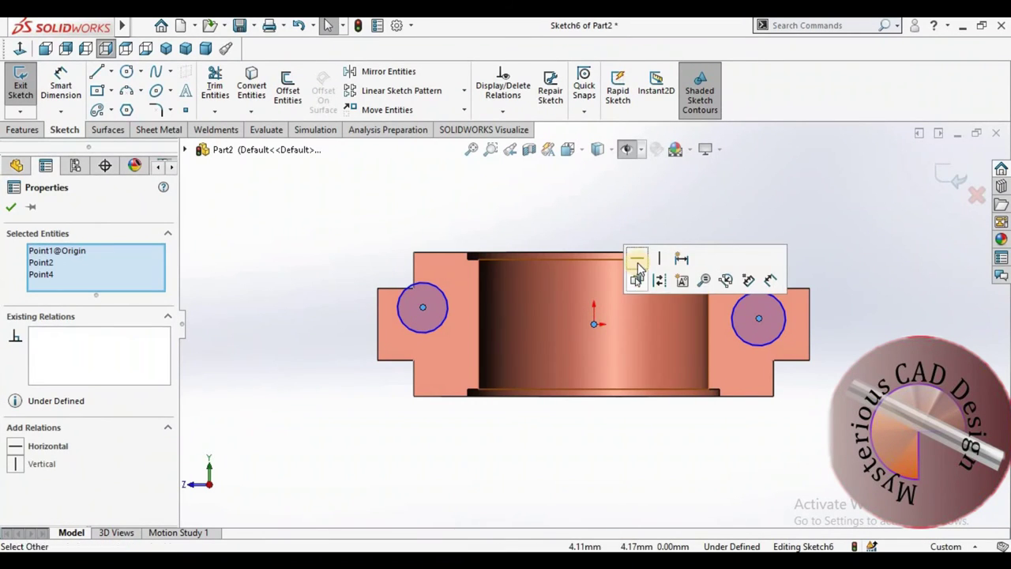
left_click(638, 255)
left_click(434, 301)
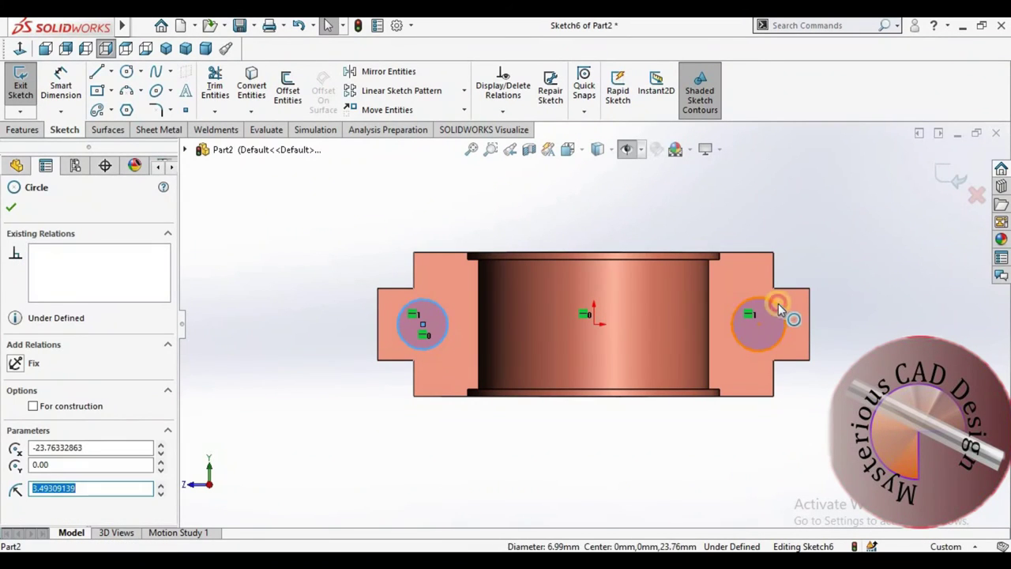
left_click(782, 310)
left_click(424, 298, "ctrl")
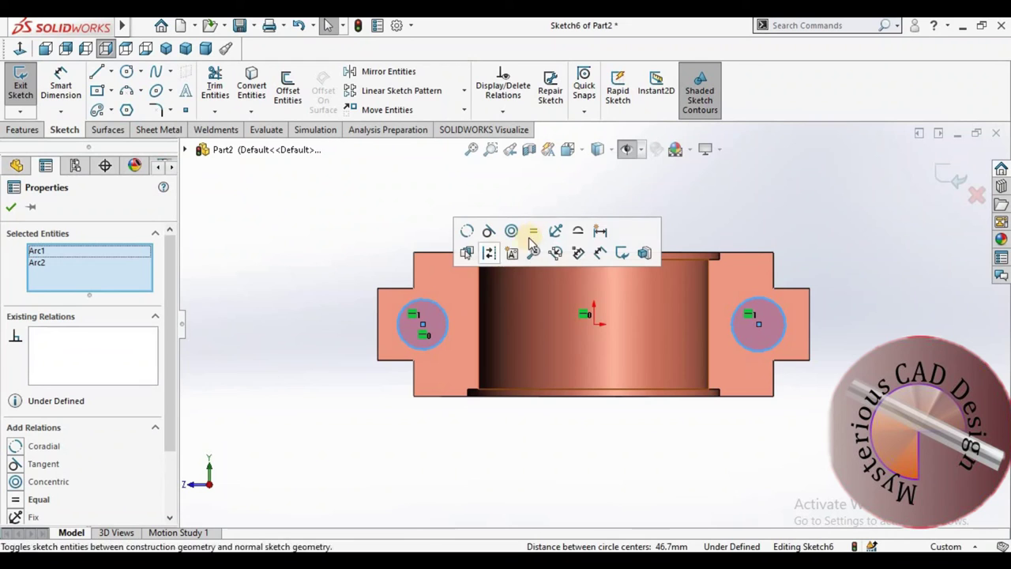
left_click(61, 85)
Dimension the distance between the circle centres as 50.
left_click(444, 316)
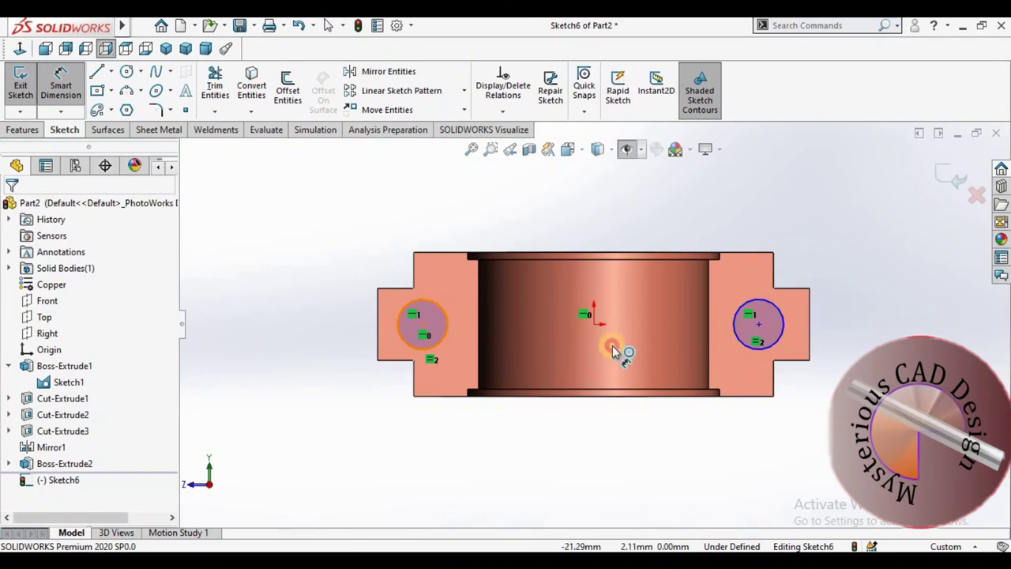
left_click(747, 353)
left_click(604, 456)
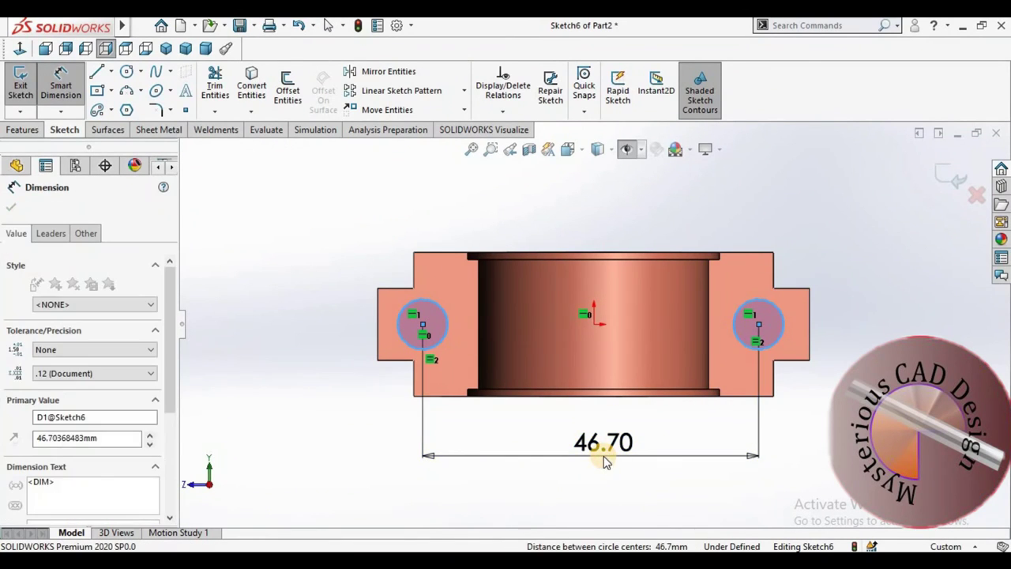
type("50")
key("Return")
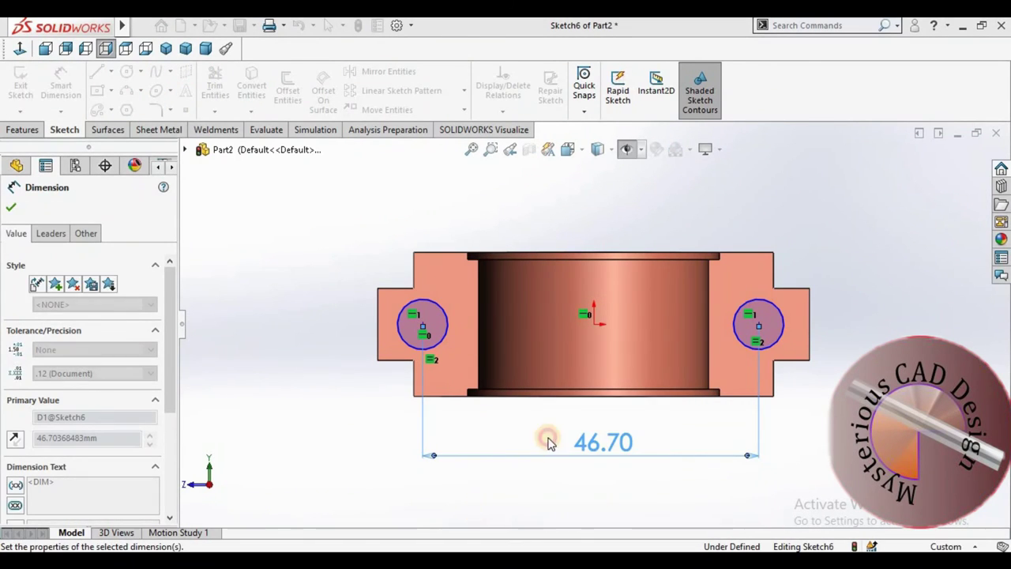
Dimension the left centre 25 from the origin and the circle diameter Ø8.
left_click(594, 325)
left_click(441, 348)
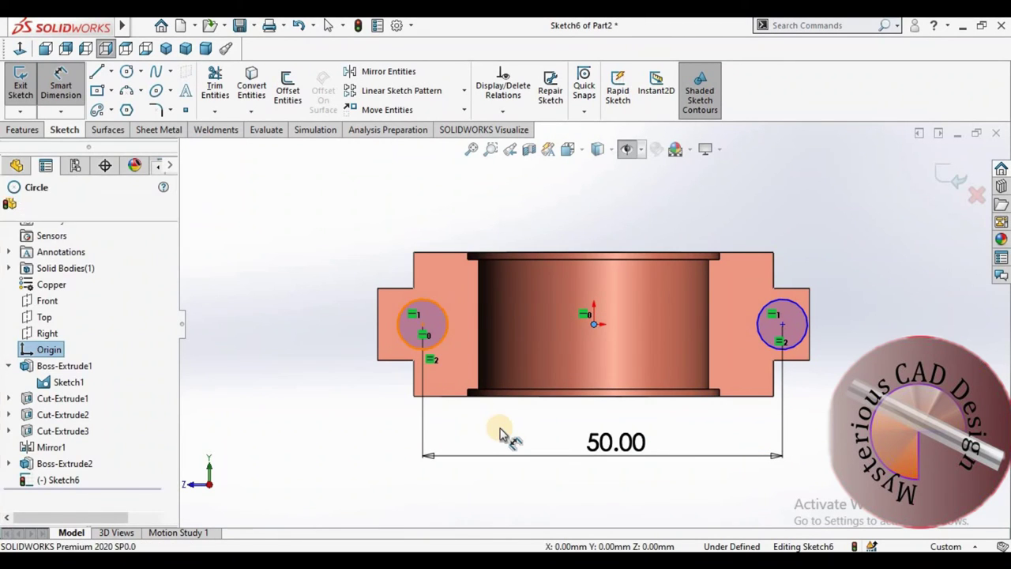
left_click(507, 431)
type("25")
key("Return")
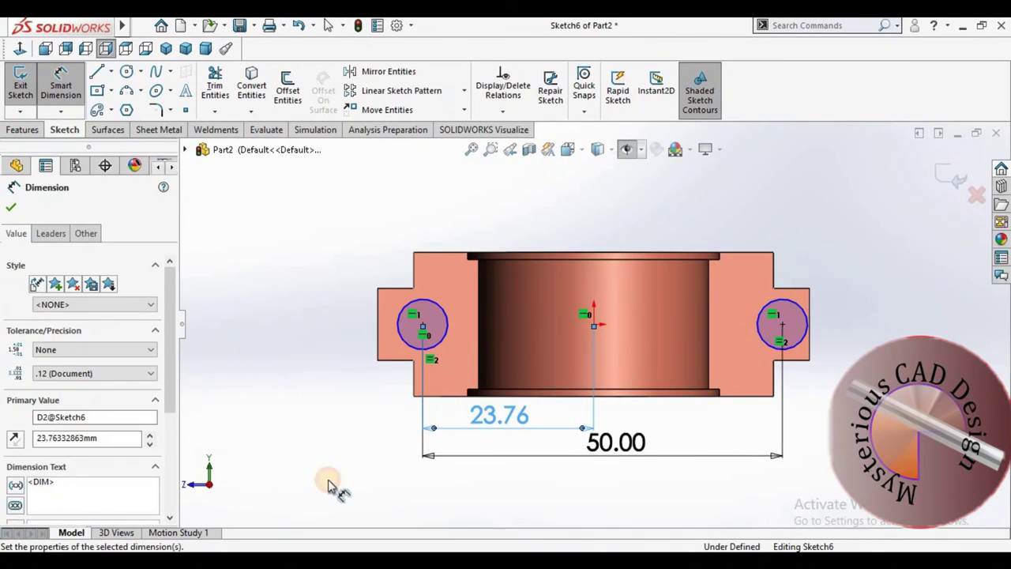
left_click(288, 233)
type("8")
key("Return")
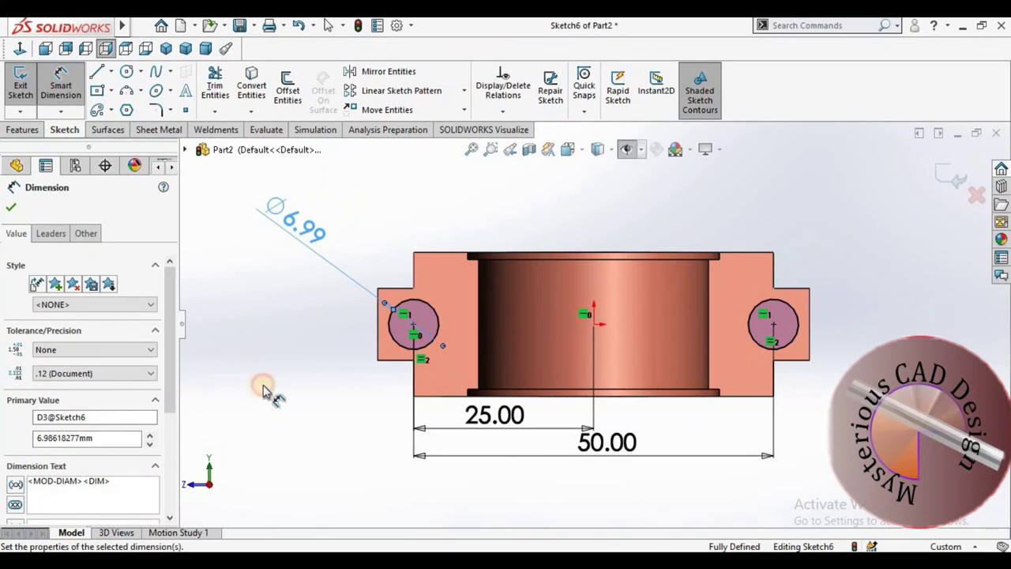
left_click(23, 129)
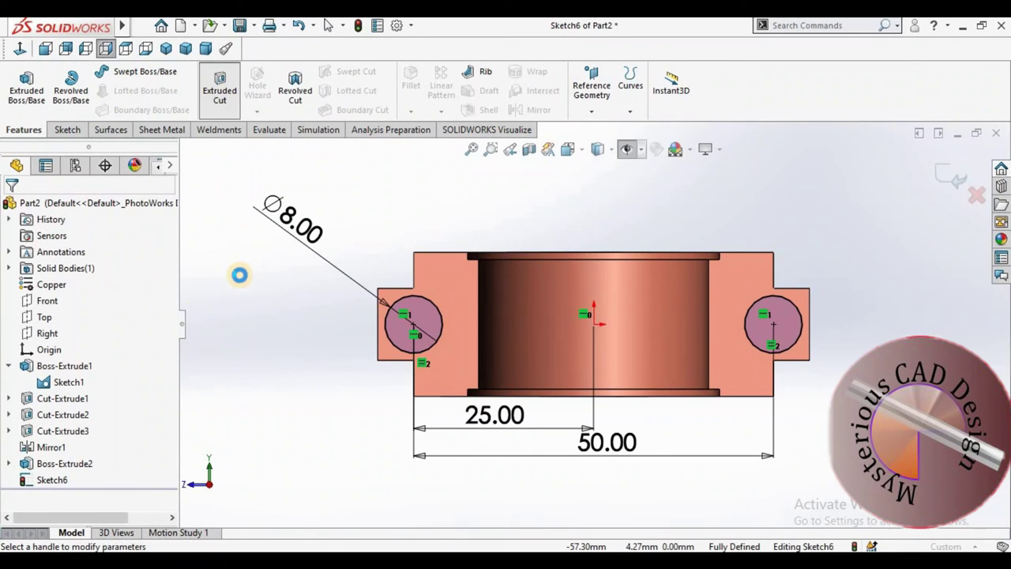
left_click(59, 296)
Cut the two Ø8 holes through the lugs with Extruded Cut set to Up To Next.
left_click(63, 337)
left_click(13, 206)
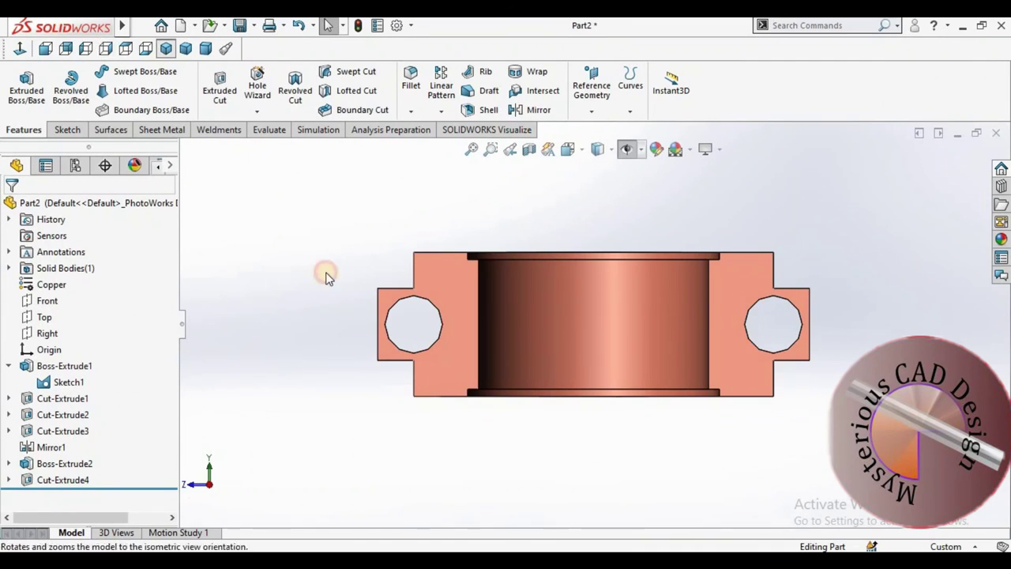
mouse_move(707, 402)
middle_mouse_down()
mouse_move(614, 401)
mouse_move(703, 379)
mouse_move(627, 413)
mouse_move(549, 300)
mouse_move(740, 339)
middle_mouse_up()
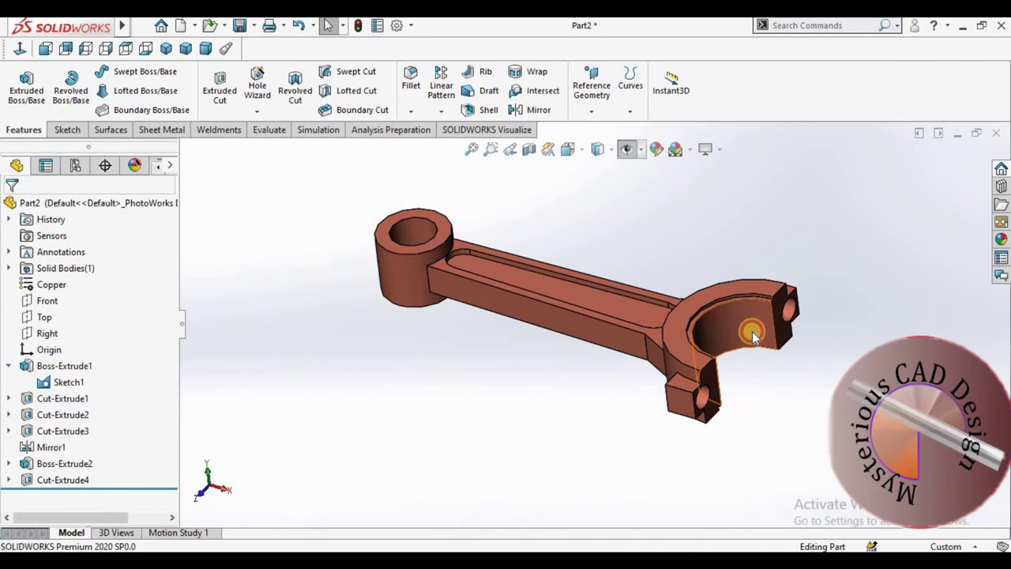
Colour the curved bearing face at the fork end green.
left_click(753, 335)
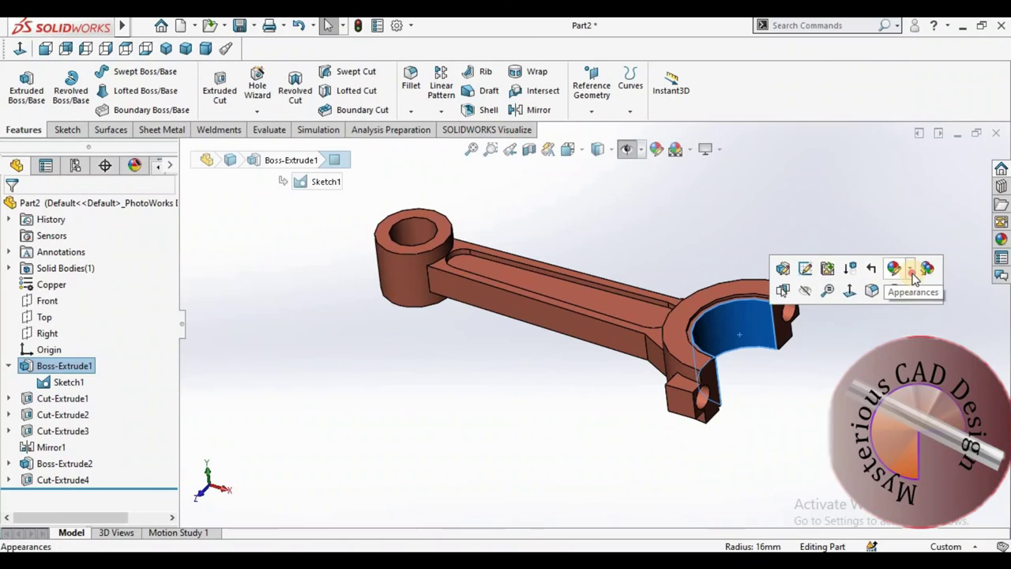
left_click(894, 269)
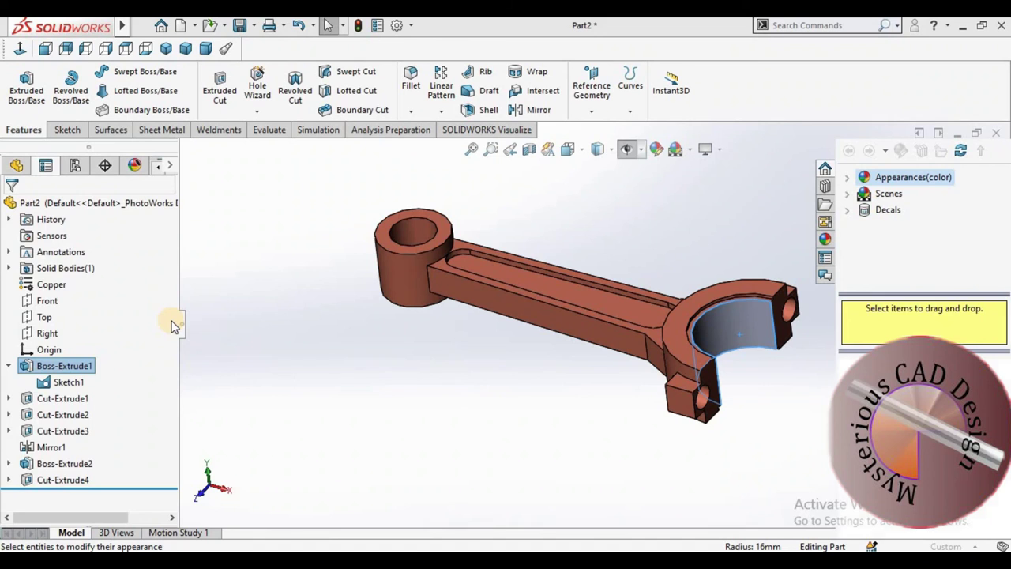
scroll(131, 417, "down", 5)
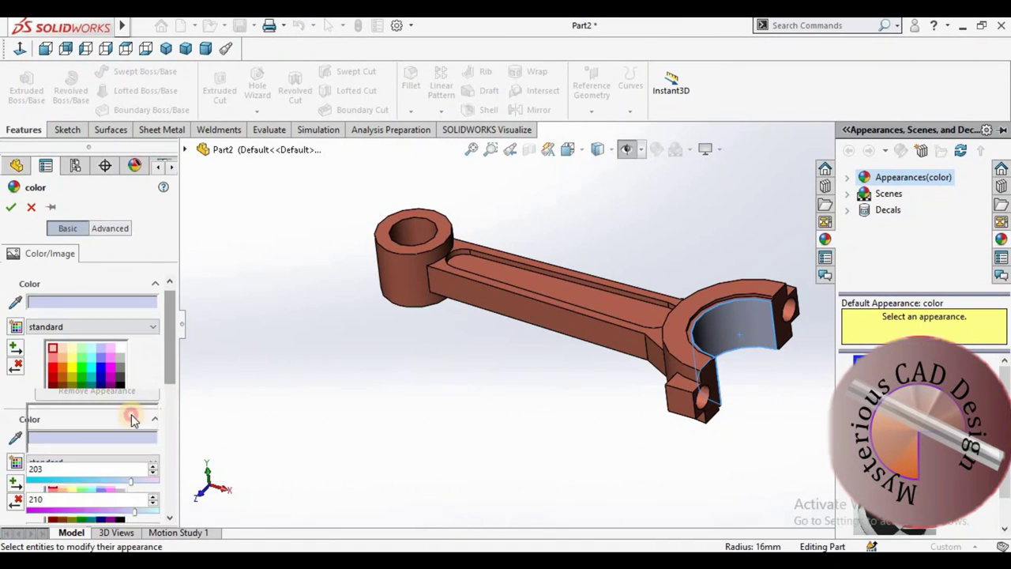
left_click(71, 422)
Add the side strip and lower edge strip beside the bearing face to the green colour.
scroll(696, 336, "down", 3)
scroll(696, 335, "down", 3)
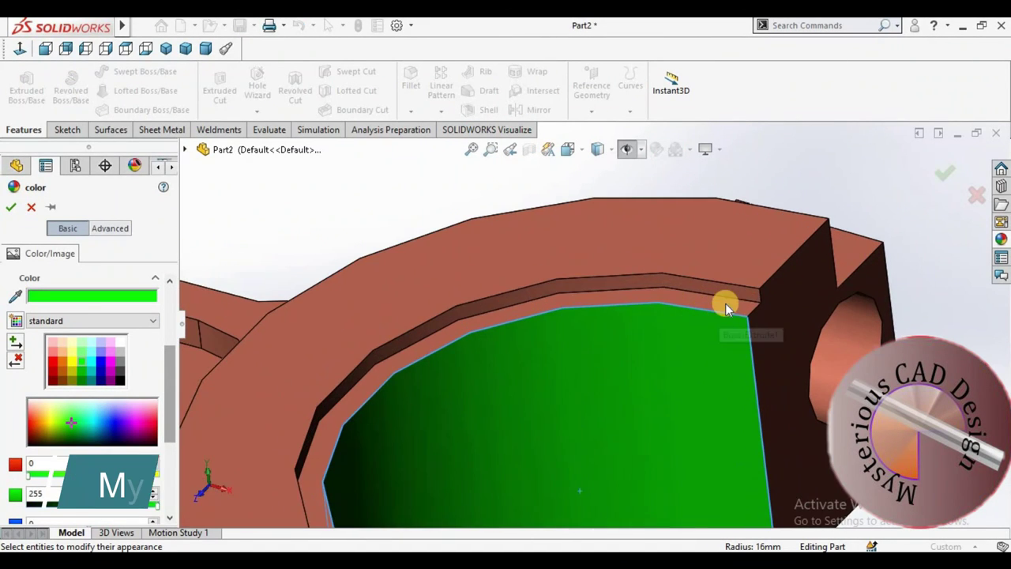
left_click(727, 289)
scroll(617, 364, "up", 2)
scroll(616, 365, "up", 3)
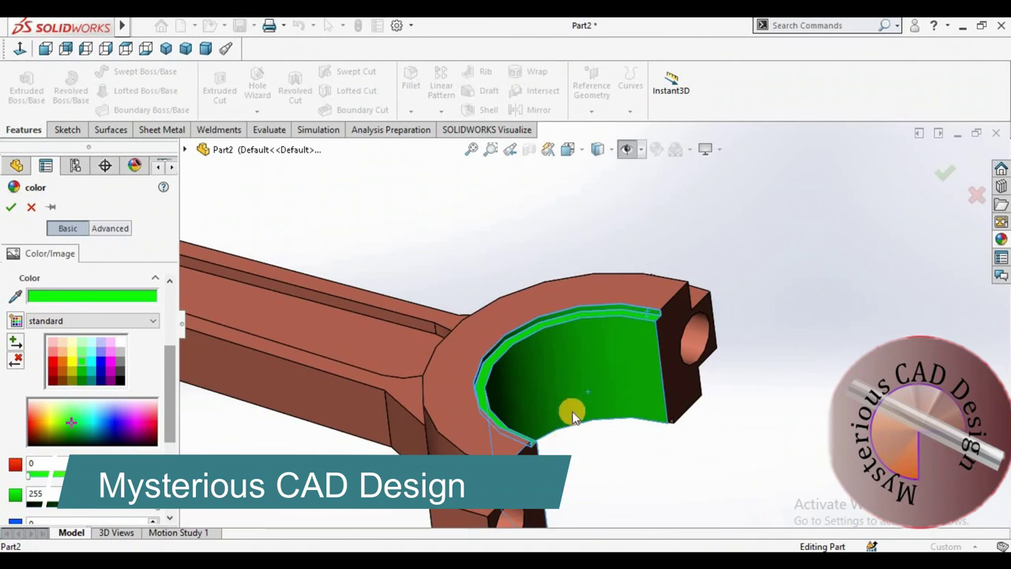
scroll(648, 429, "down", 6)
left_click(671, 336)
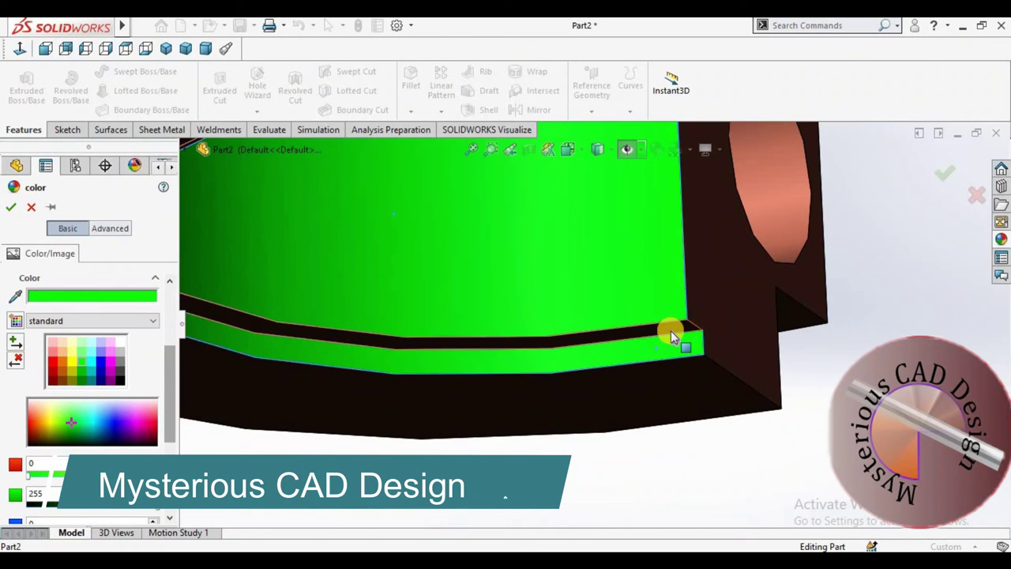
scroll(677, 395, "up", 3)
scroll(602, 373, "up", 3)
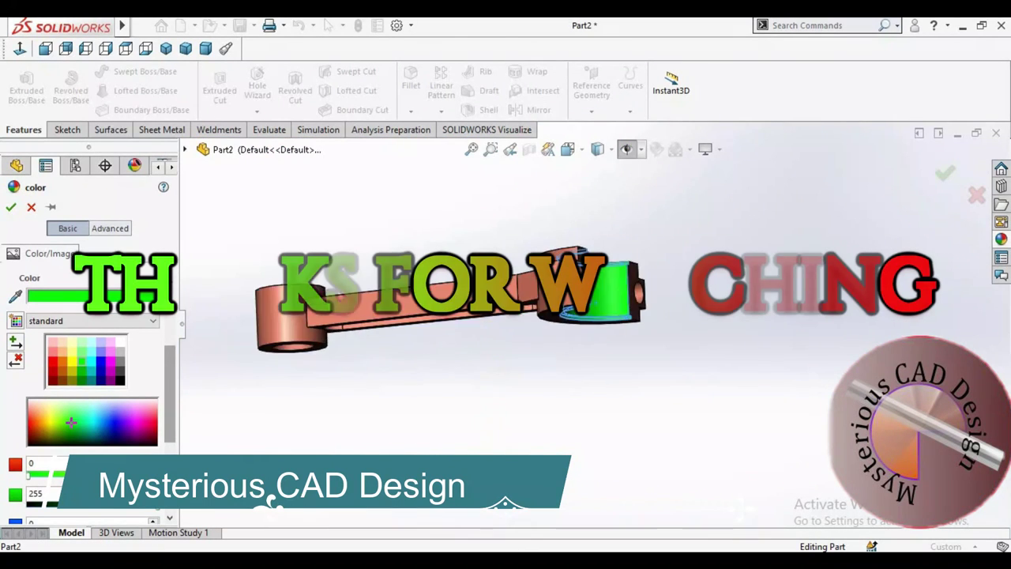
Accept the green appearance and show the finished rod in isometric, then from a low side angle.
middle_click_drag(497, 336, 537, 309)
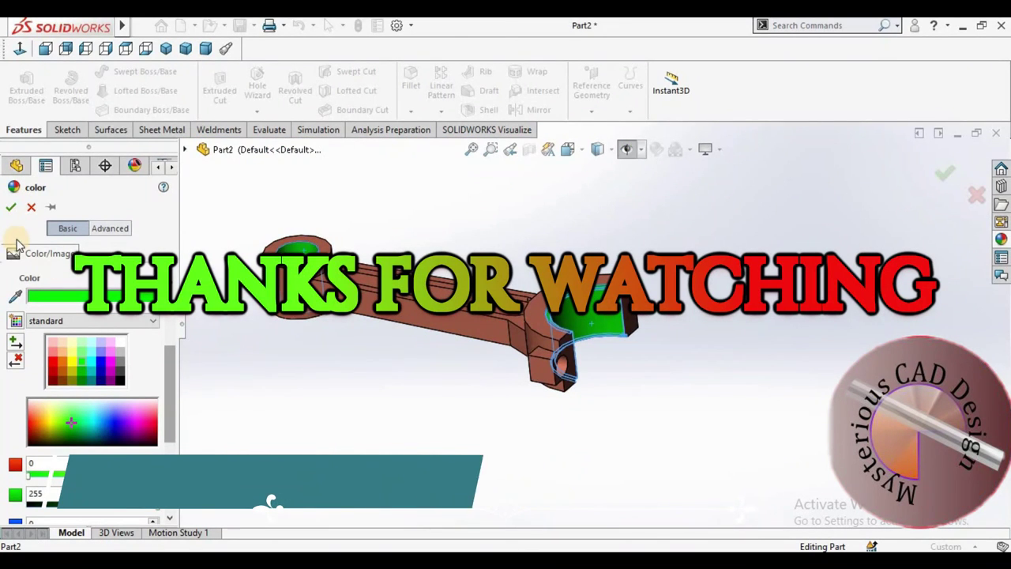
left_click(11, 207)
left_click(166, 49)
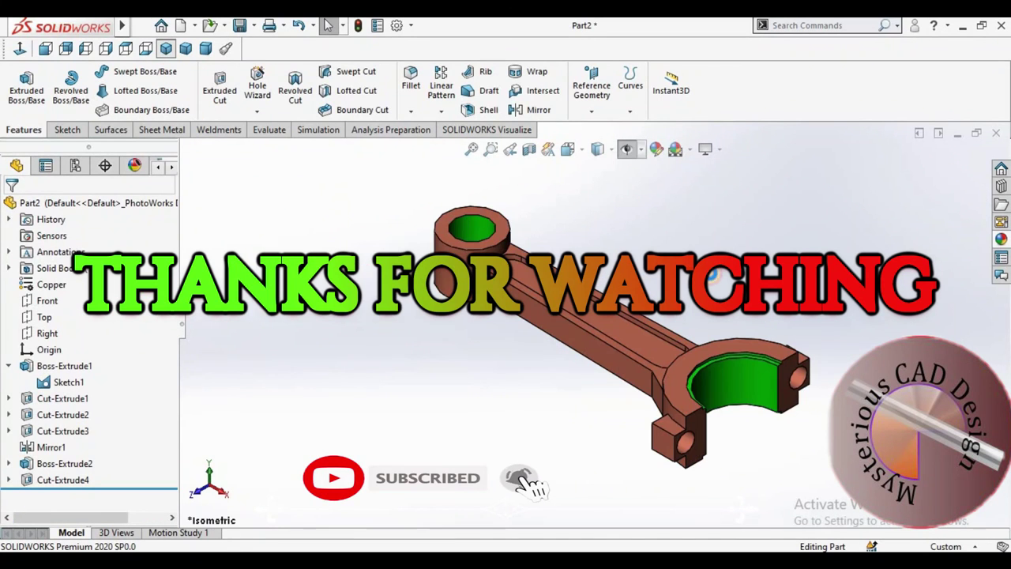
mouse_move(616, 332)
middle_mouse_down()
mouse_move(553, 301)
mouse_move(795, 343)
middle_mouse_up()
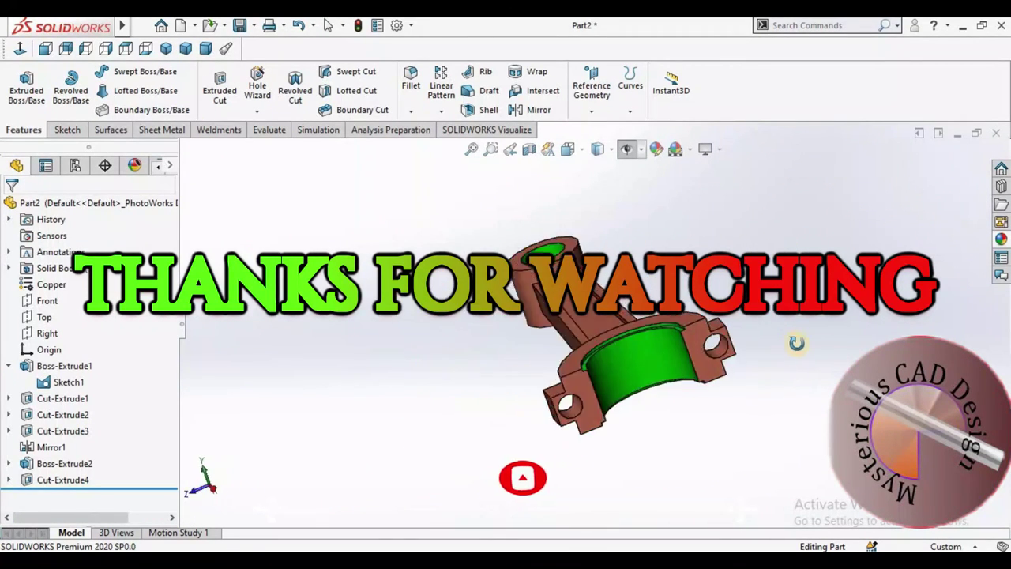